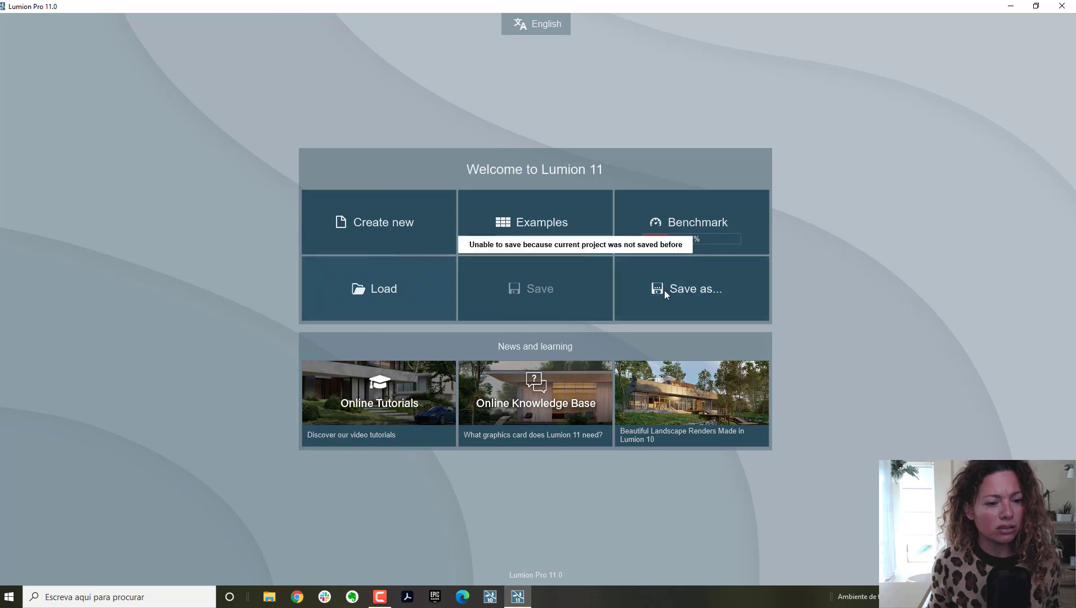
Look over the new-project templates and the example projects offered on the start screen
click(395, 223)
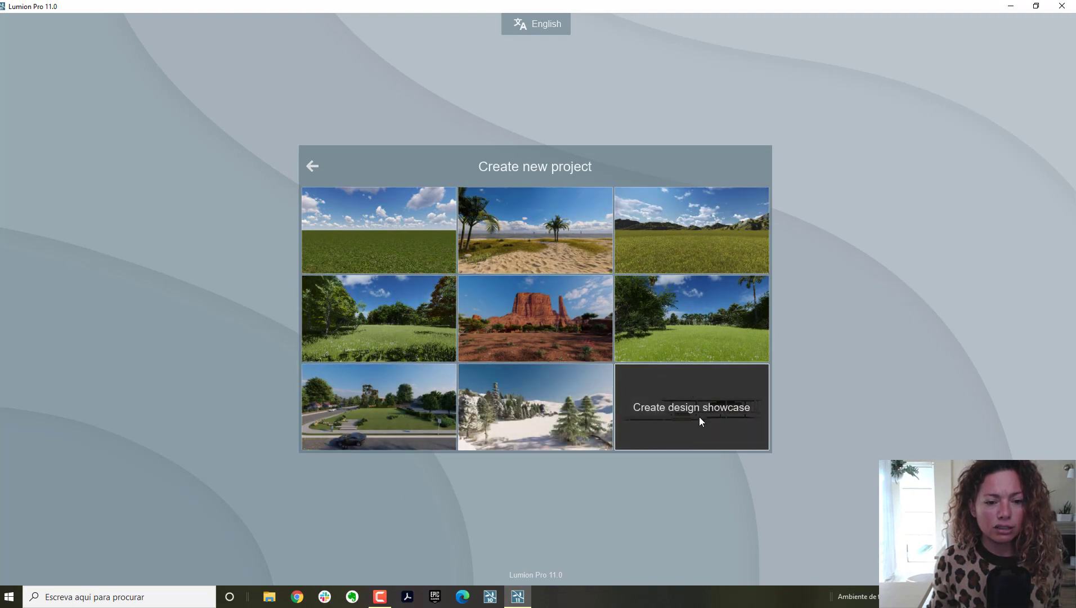
click(312, 167)
click(574, 242)
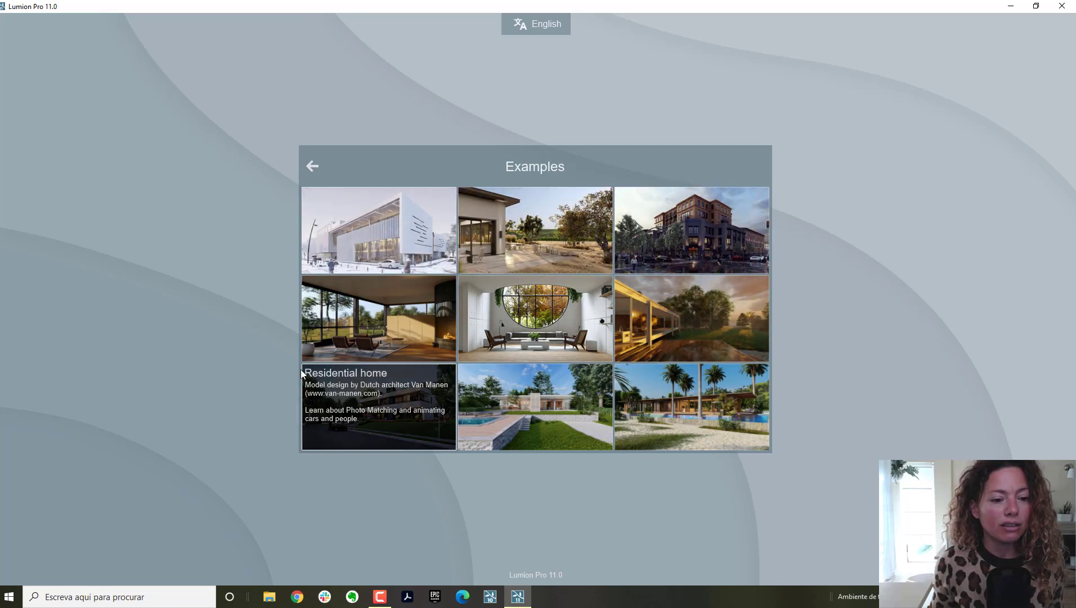
click(311, 169)
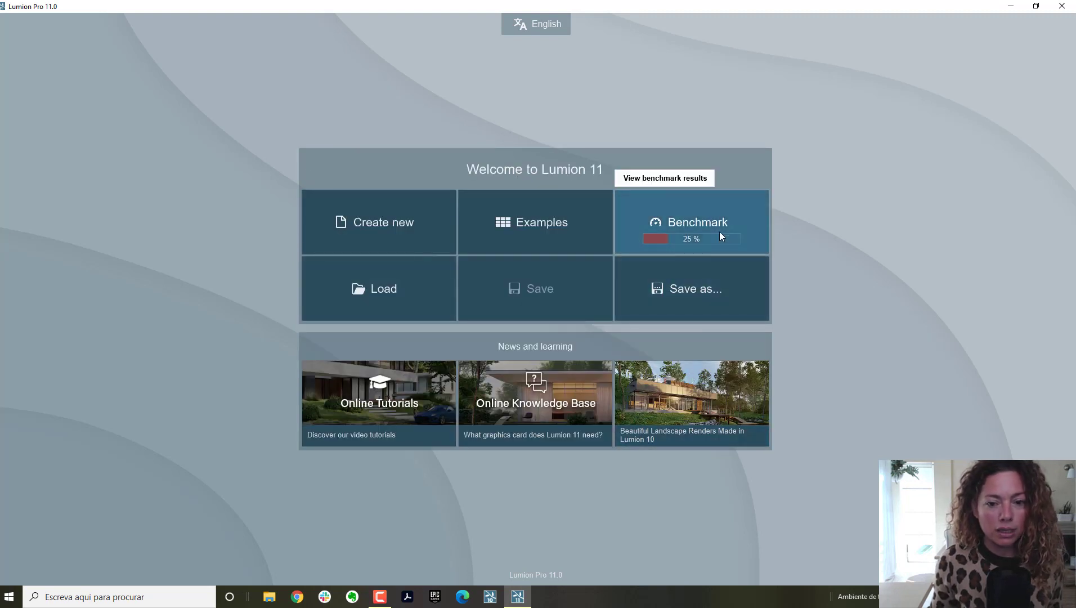
click(682, 307)
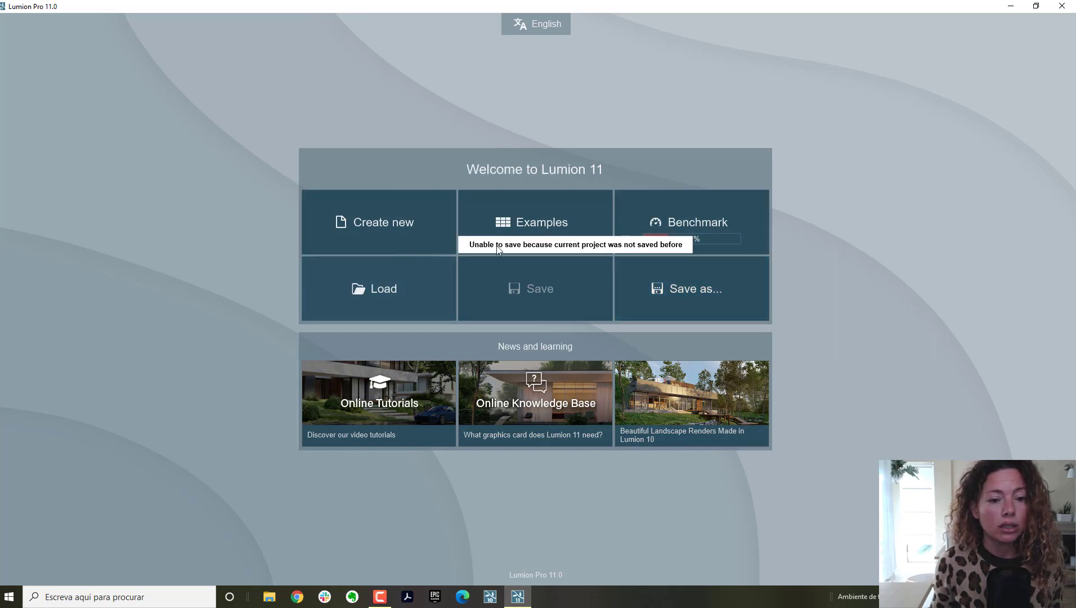
Open the example project of the low glass-fronted house with the stone-walled pool terrace, with the object placement tools active
click(556, 241)
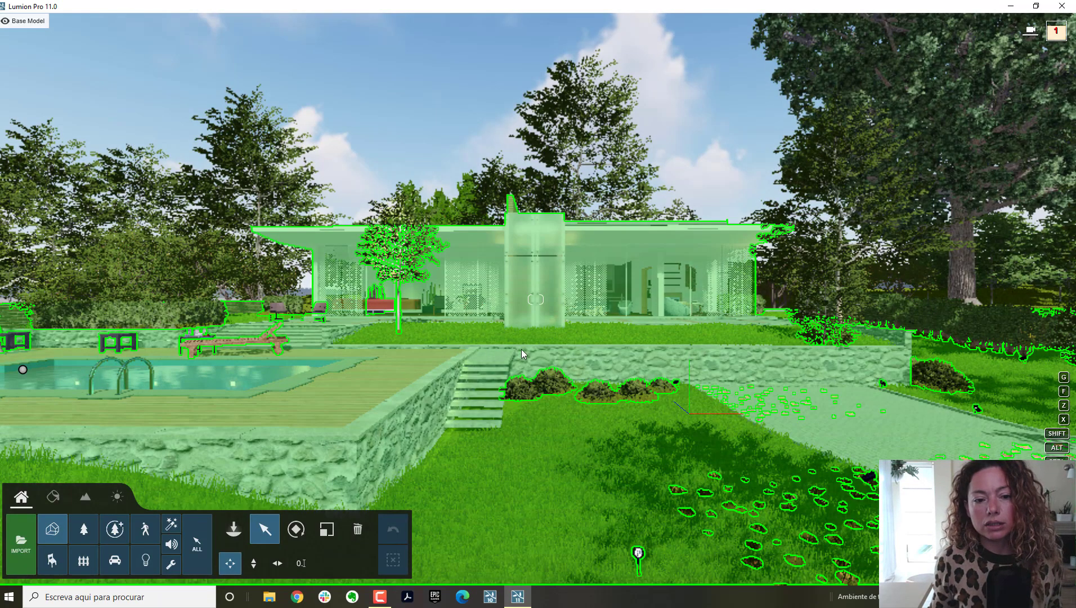
key(w)
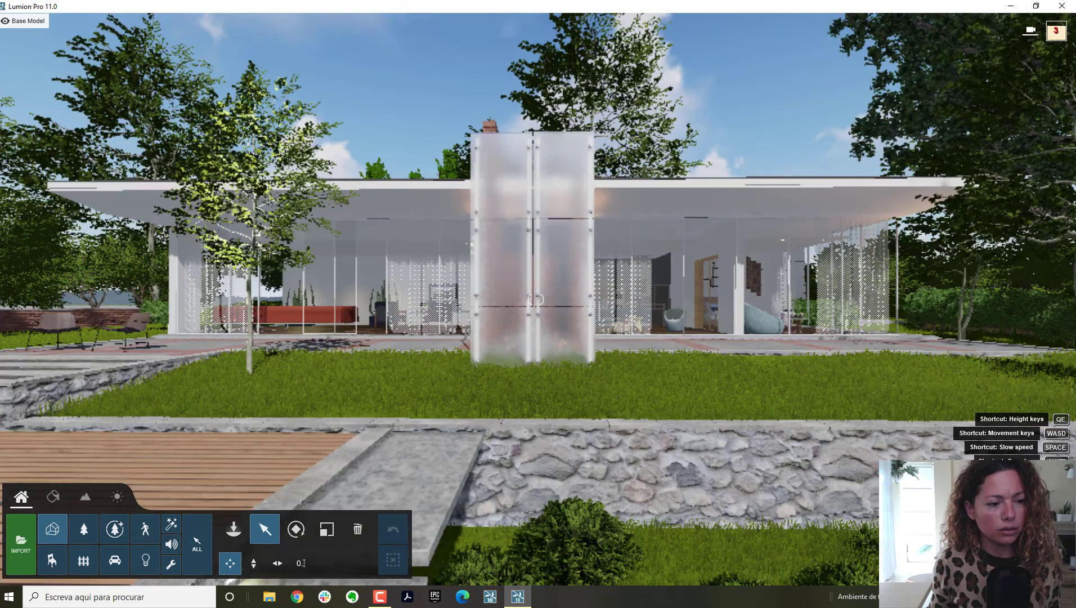
right_drag(535, 298, 524, 334)
key(s)
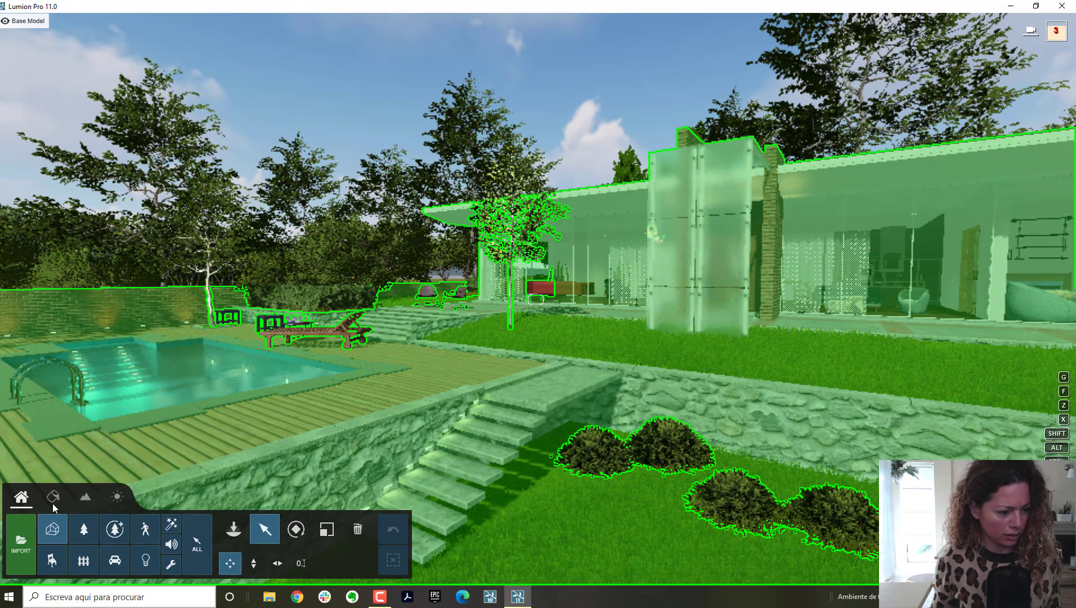
click(27, 500)
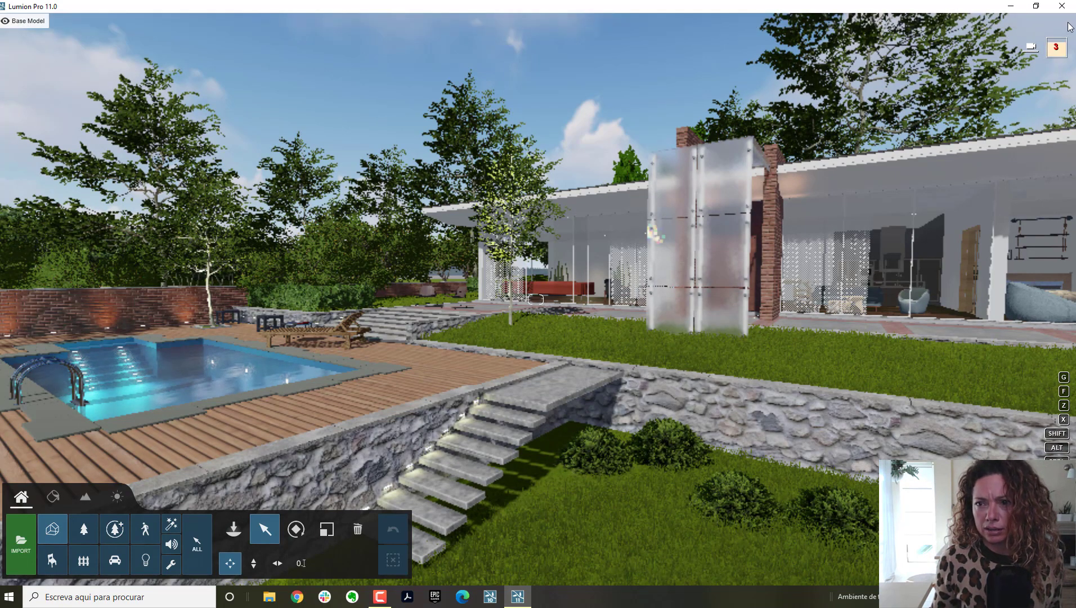
mouse_move(1066, 25)
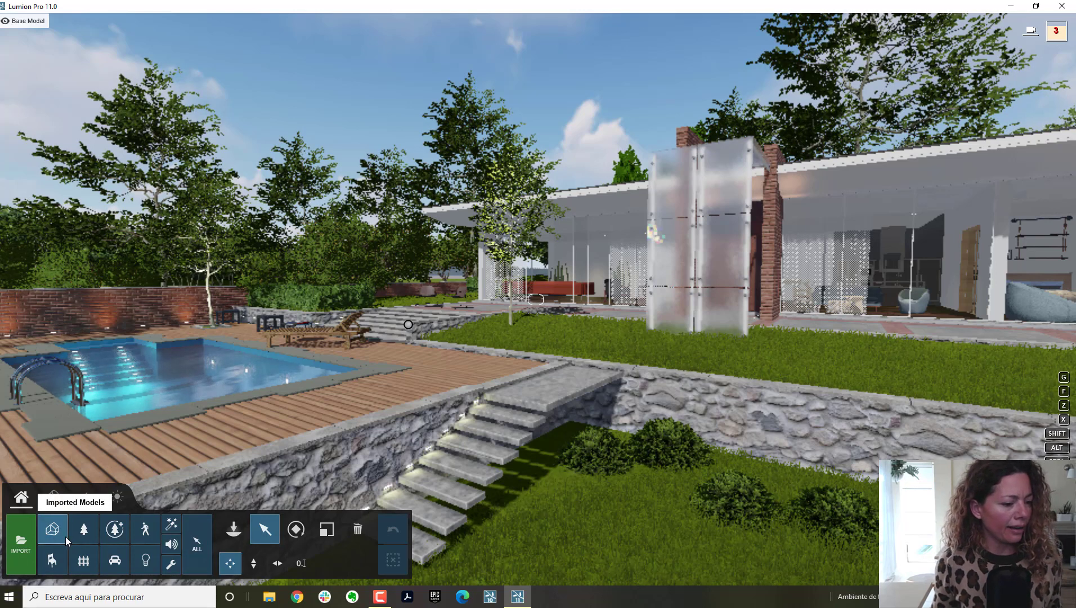
Open the Nature library and browse both pages of the small wild plants category containing Plantain
click(84, 530)
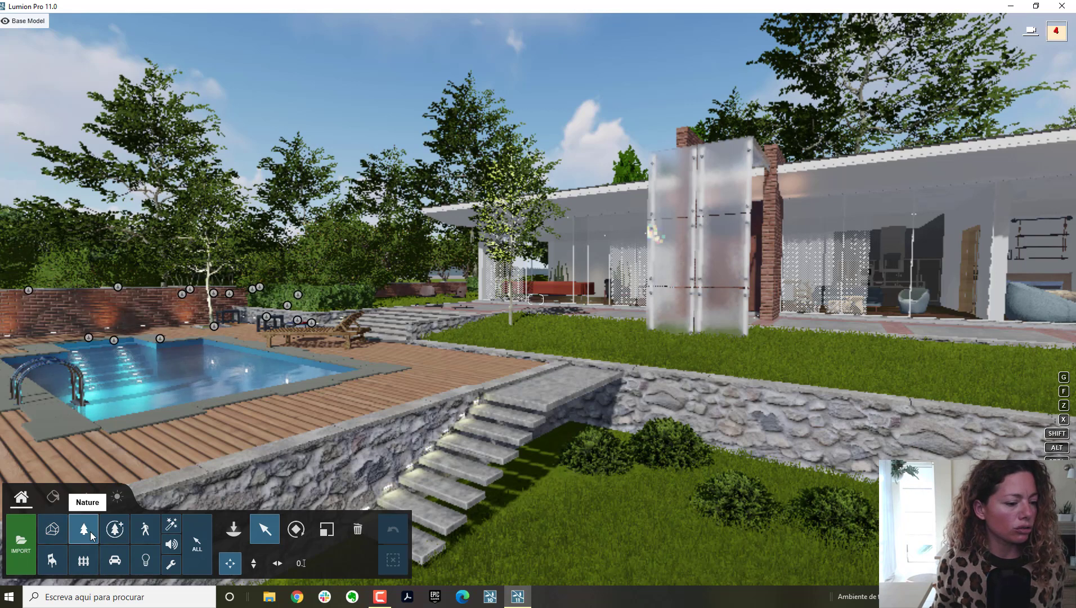
click(90, 531)
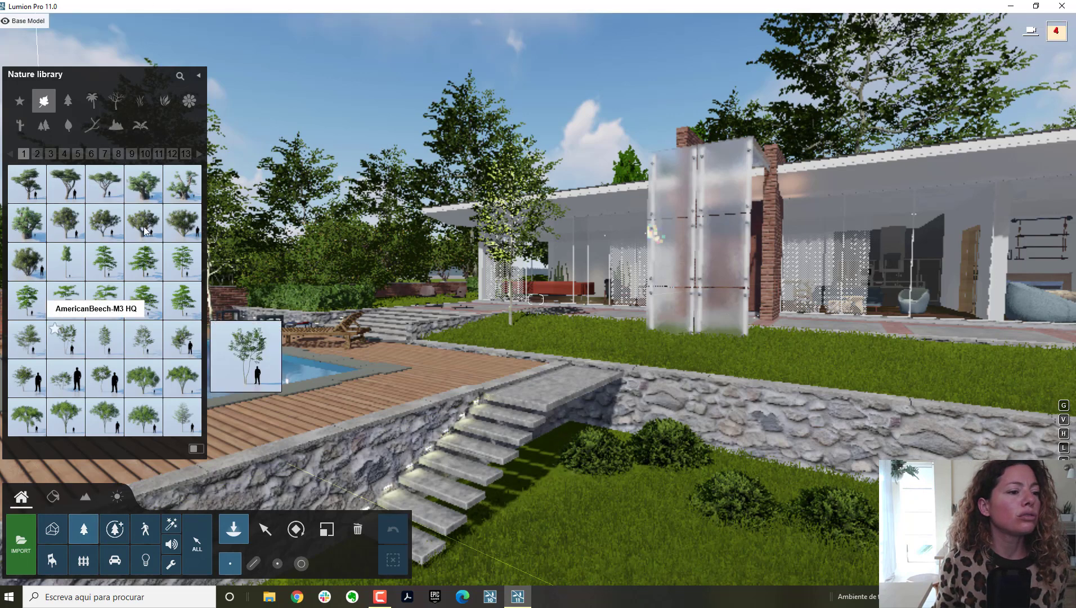
click(144, 125)
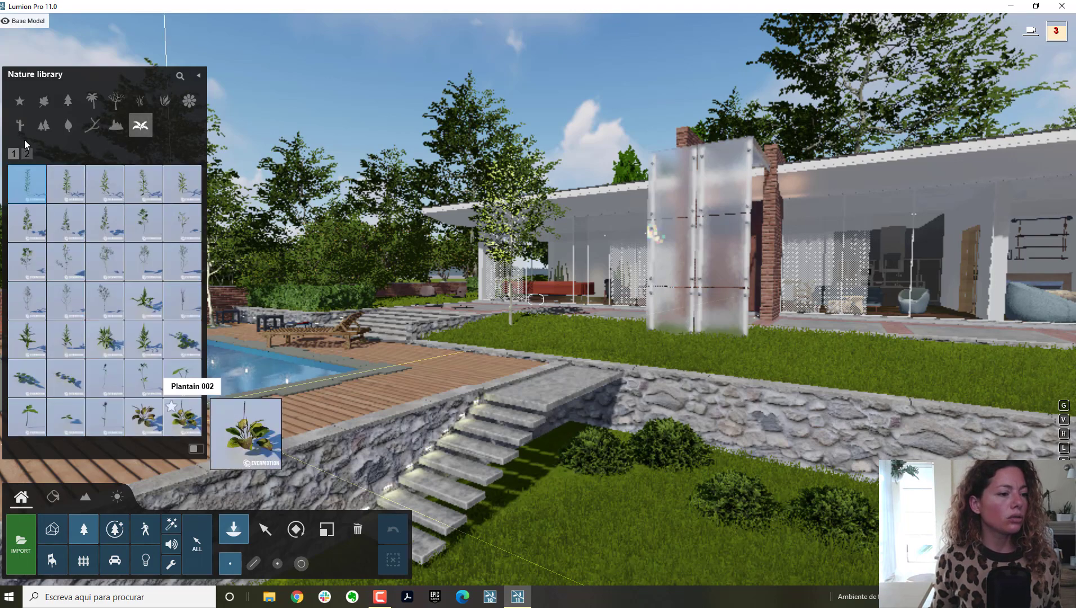
click(26, 153)
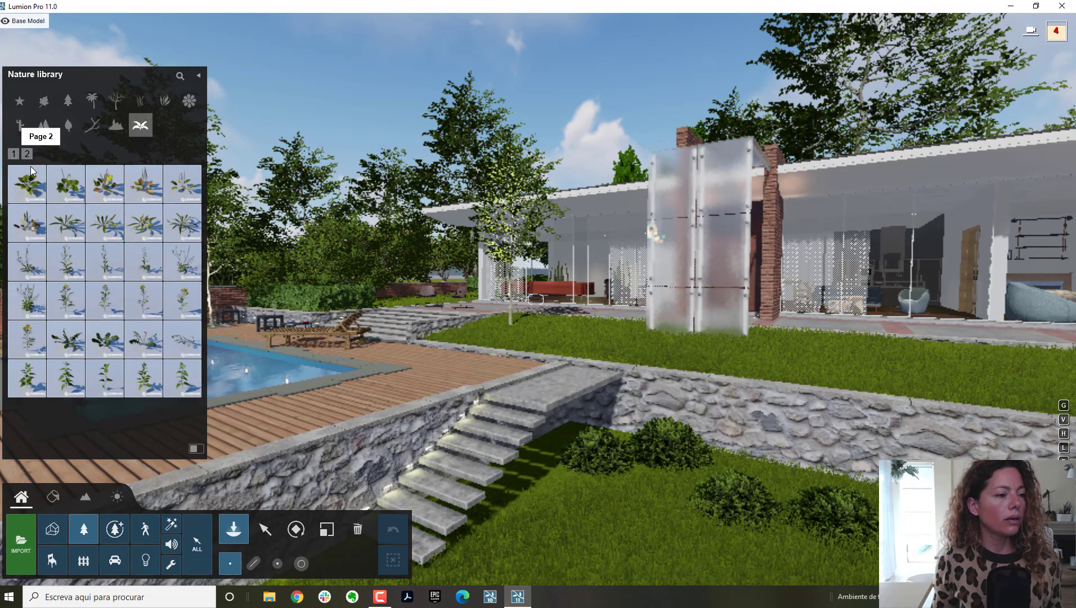
Search the Nature library for "hang" and for "new", and close the search
click(180, 76)
text(hang)
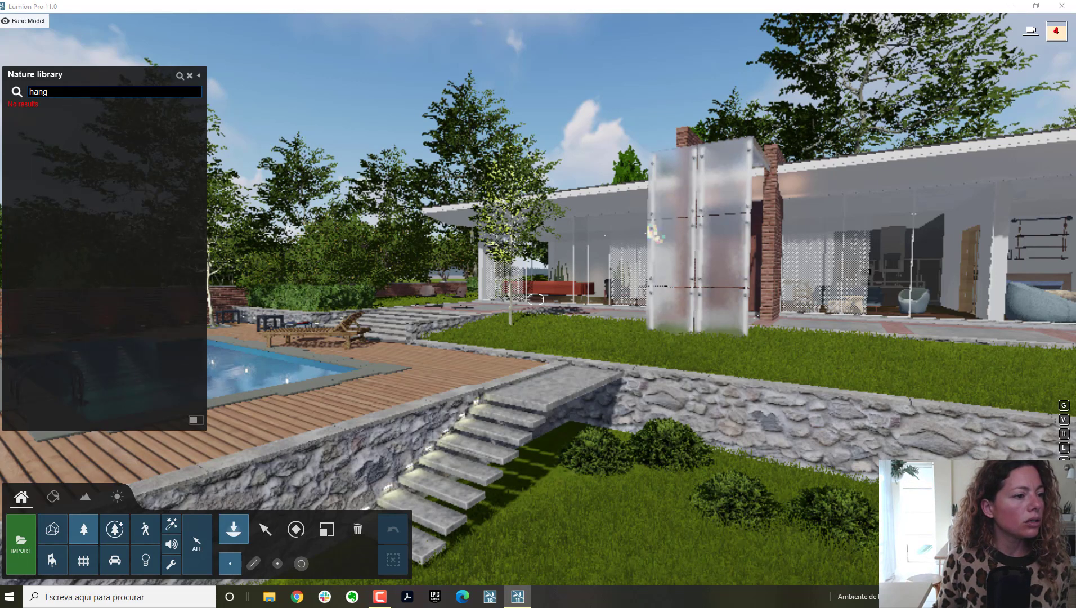
key(ctrl+a)
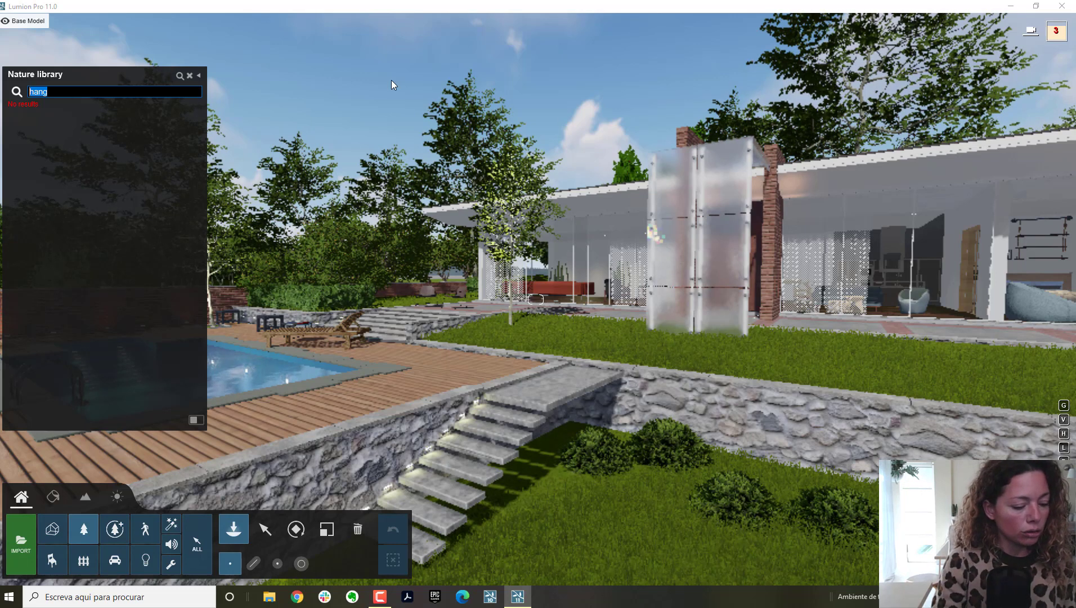
text(new)
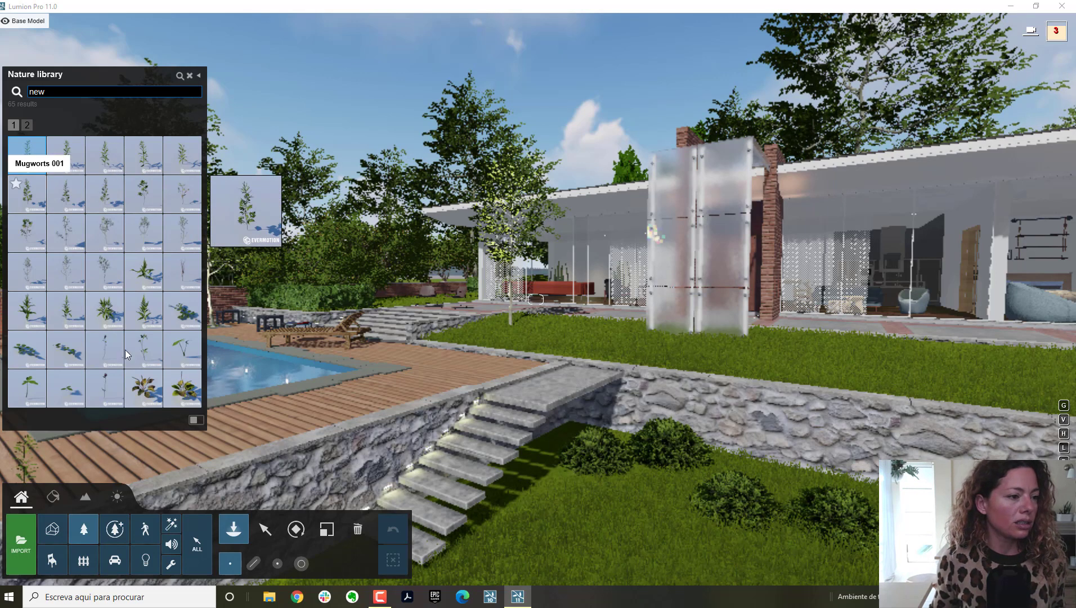
click(190, 75)
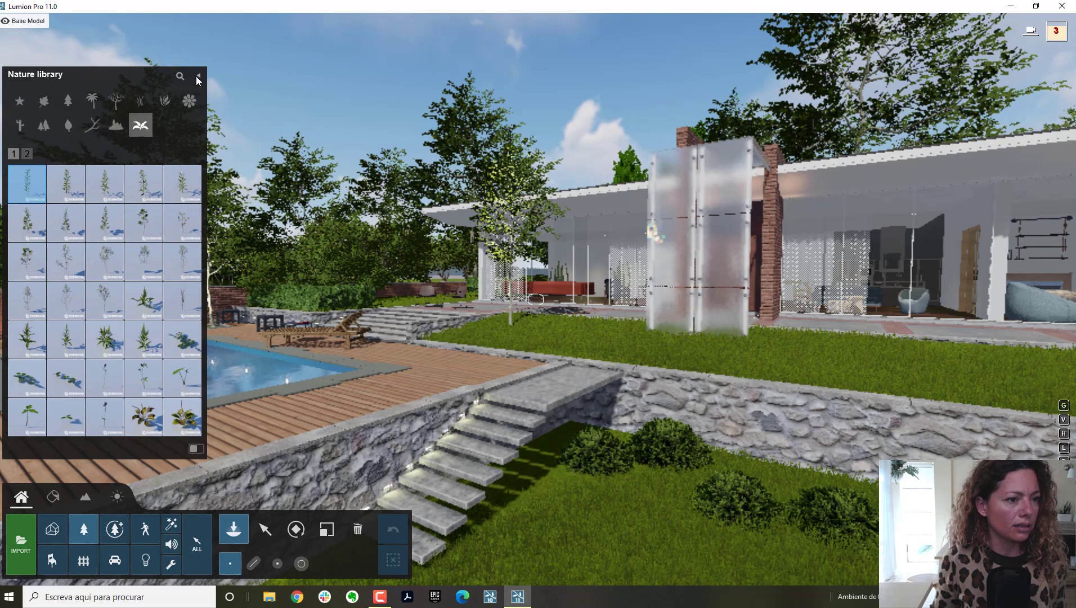
Browse the Fine-detail Nature library, covering page 2 of the plants and all three pages of Trees
click(115, 529)
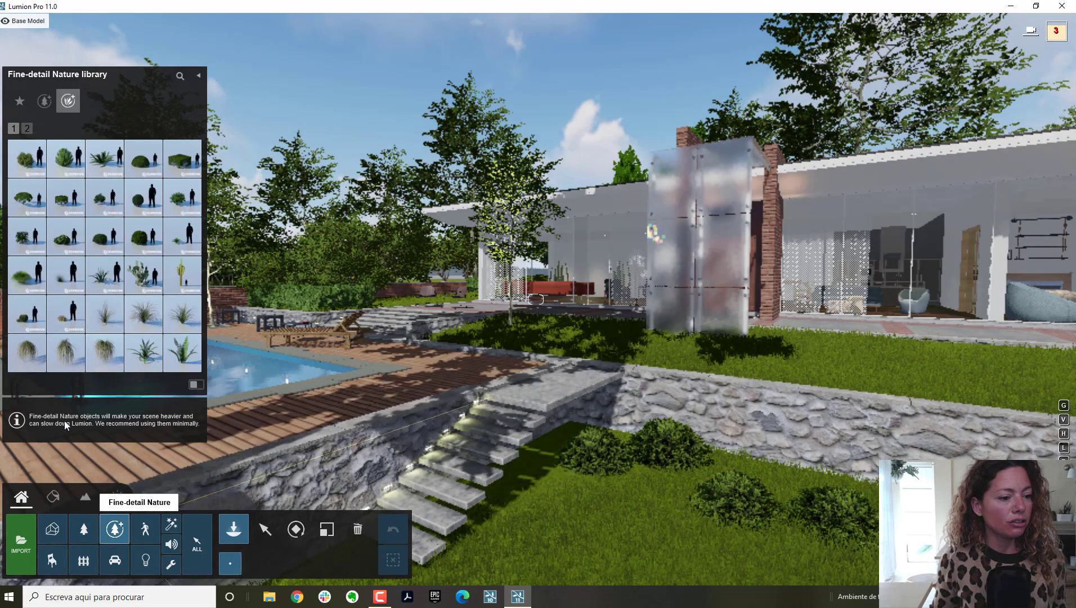
click(26, 129)
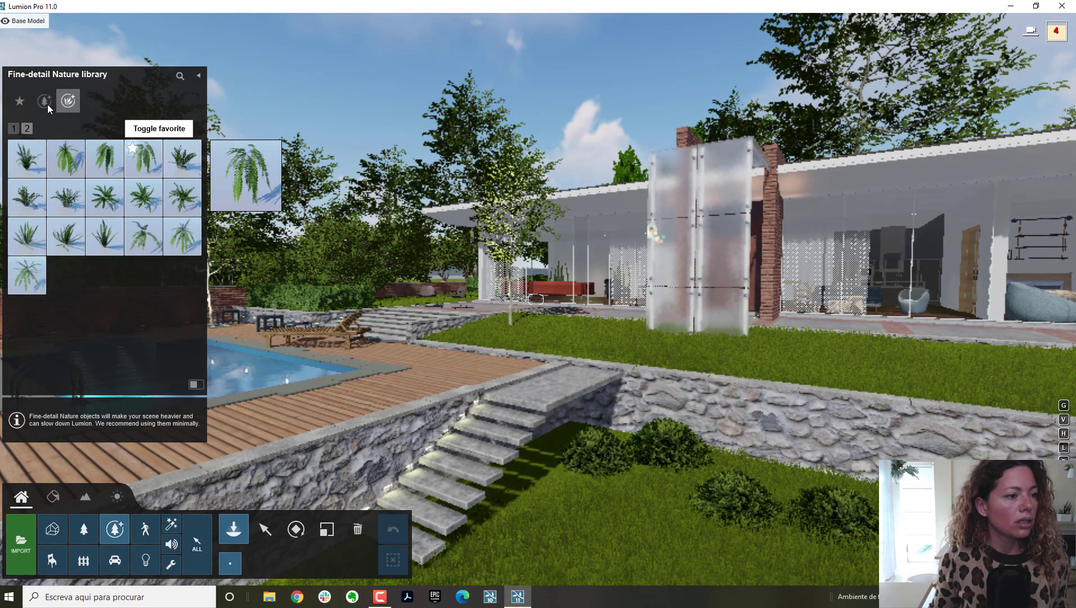
click(47, 104)
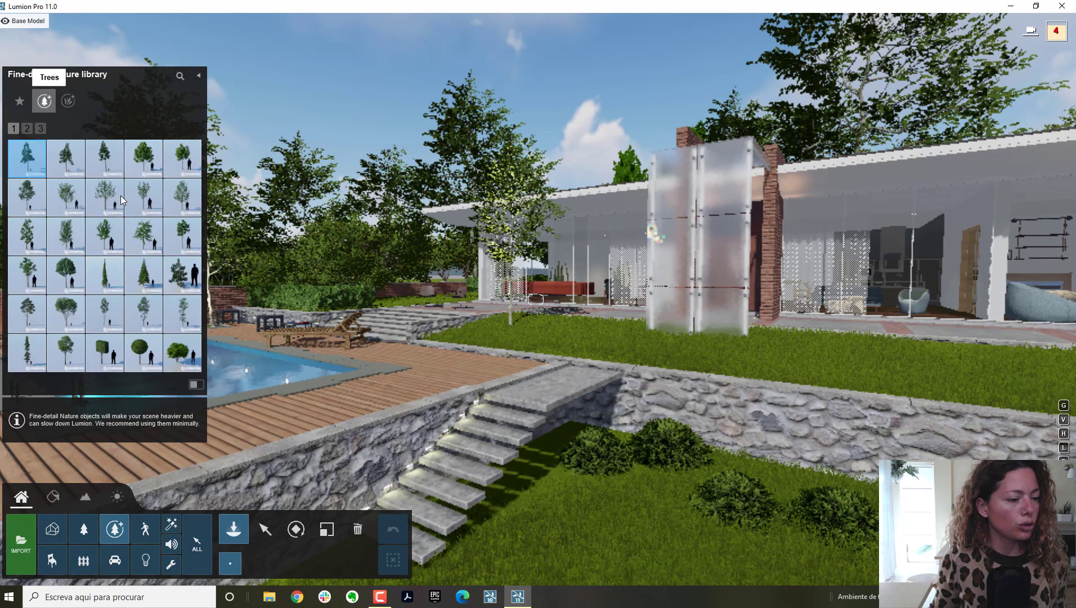
mouse_move(120, 194)
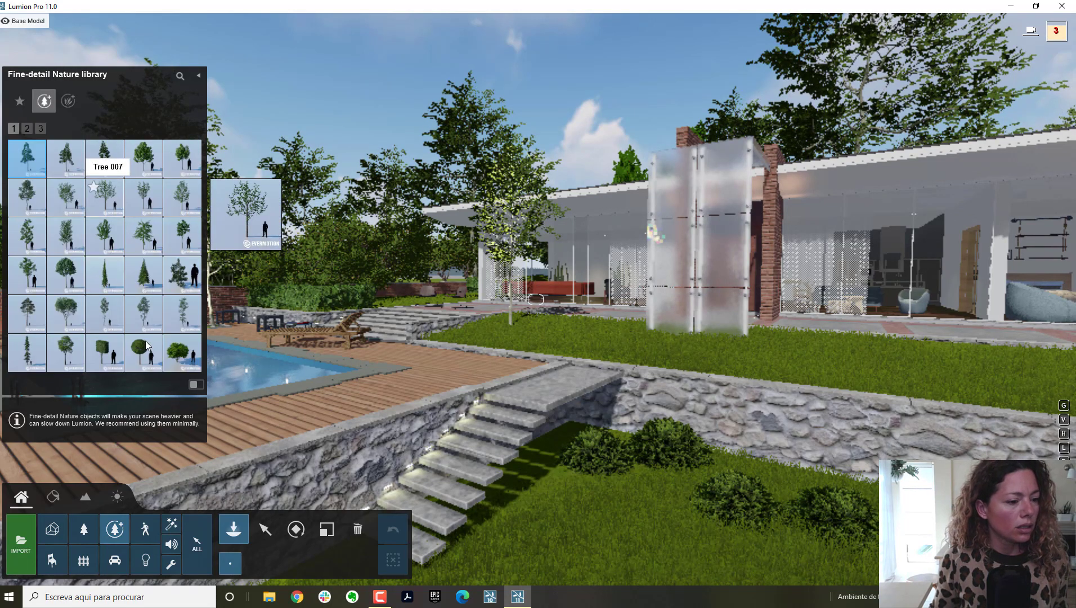
click(27, 128)
click(39, 129)
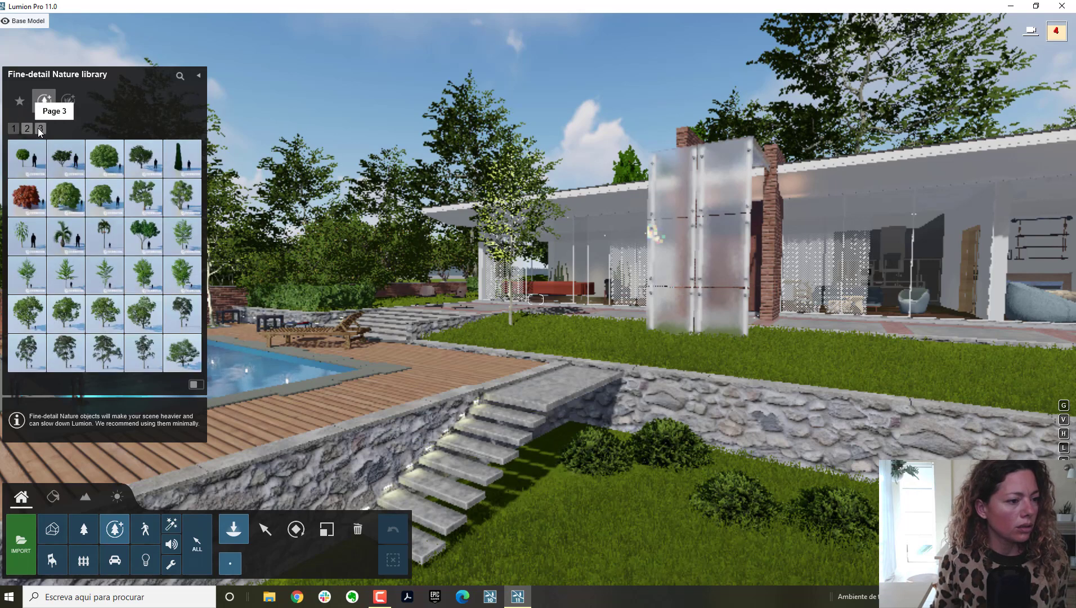
click(74, 277)
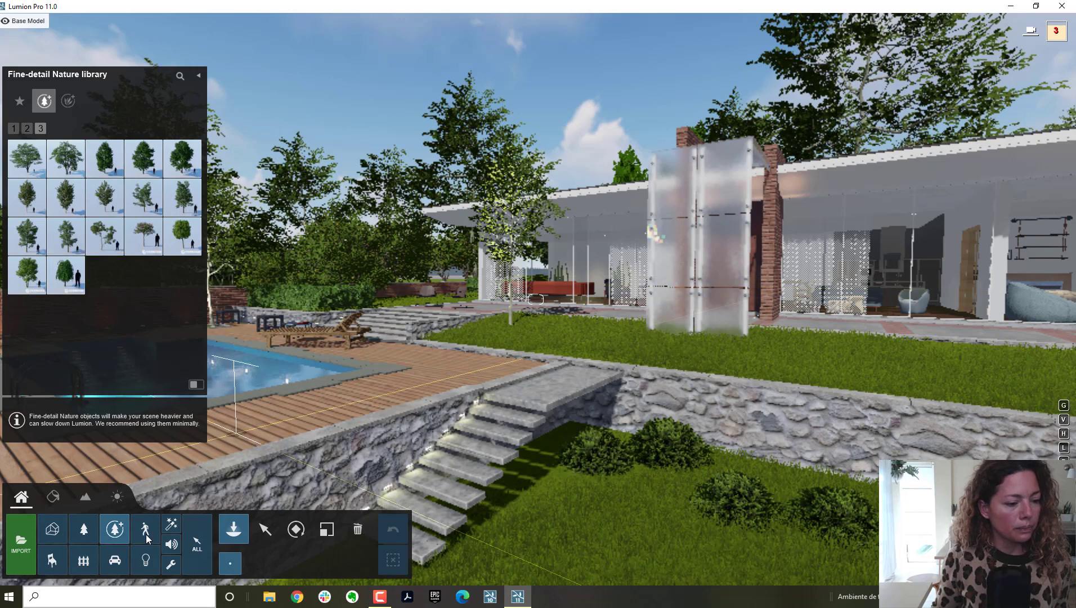
Search the Indoor library for "new" and browse pages 5, 4 and 3 of the matching objects
click(57, 552)
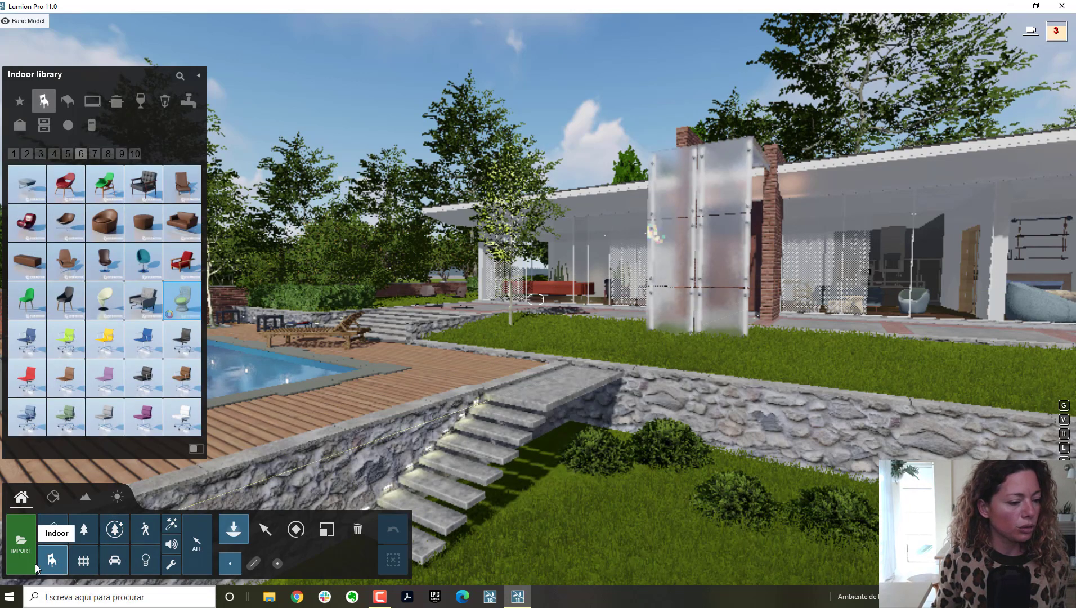
click(178, 76)
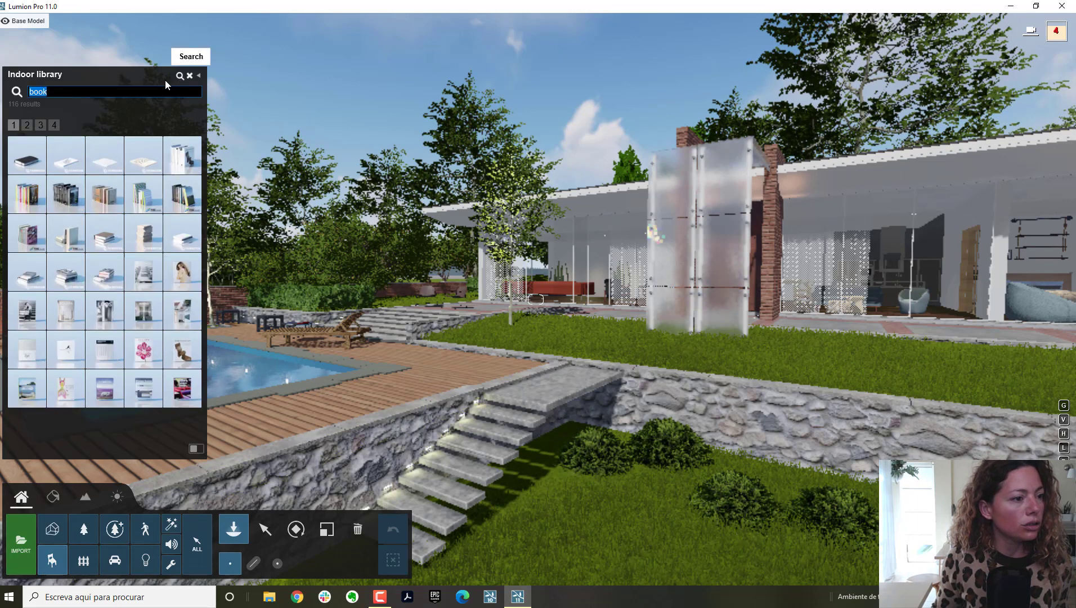
click(179, 77)
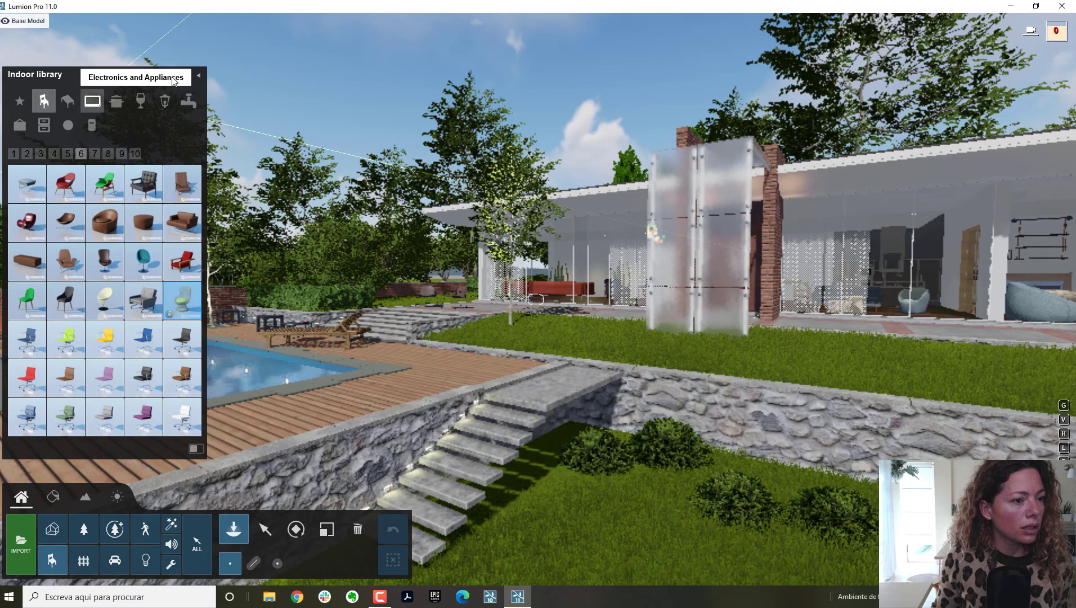
click(179, 75)
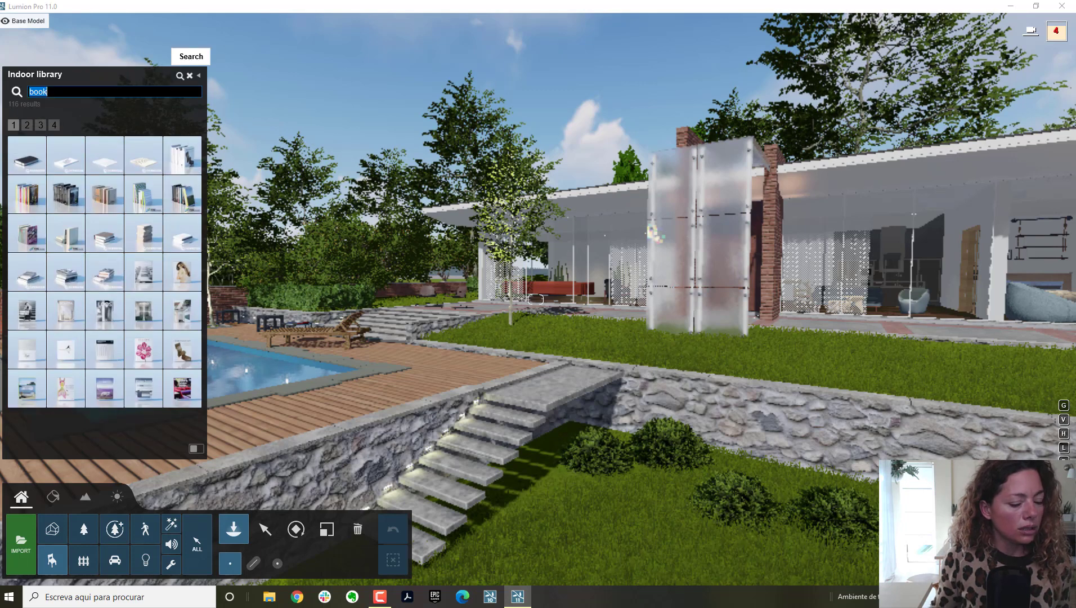
text(new)
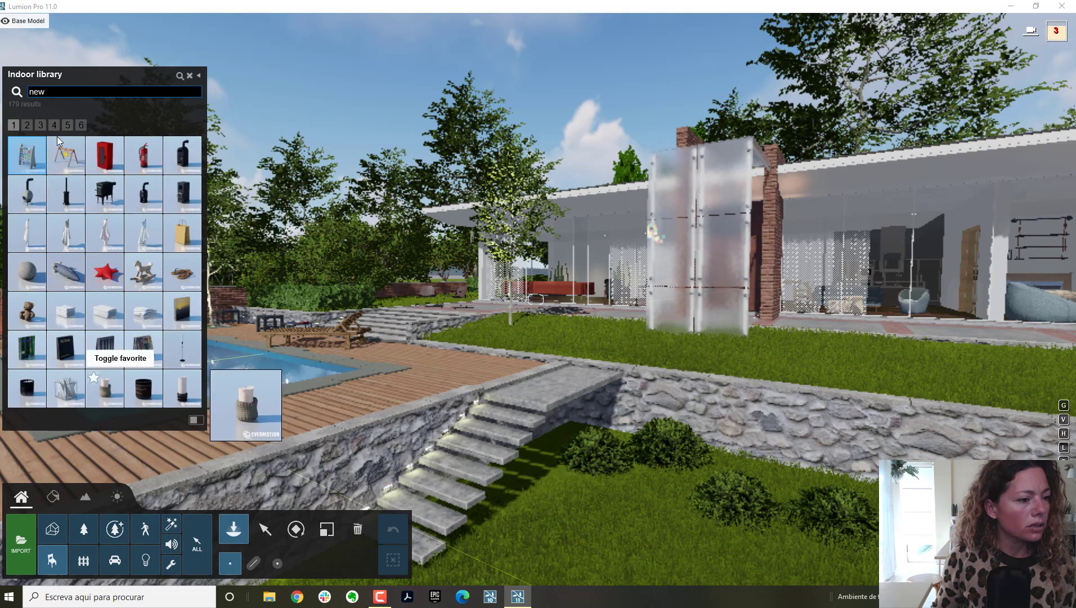
click(68, 125)
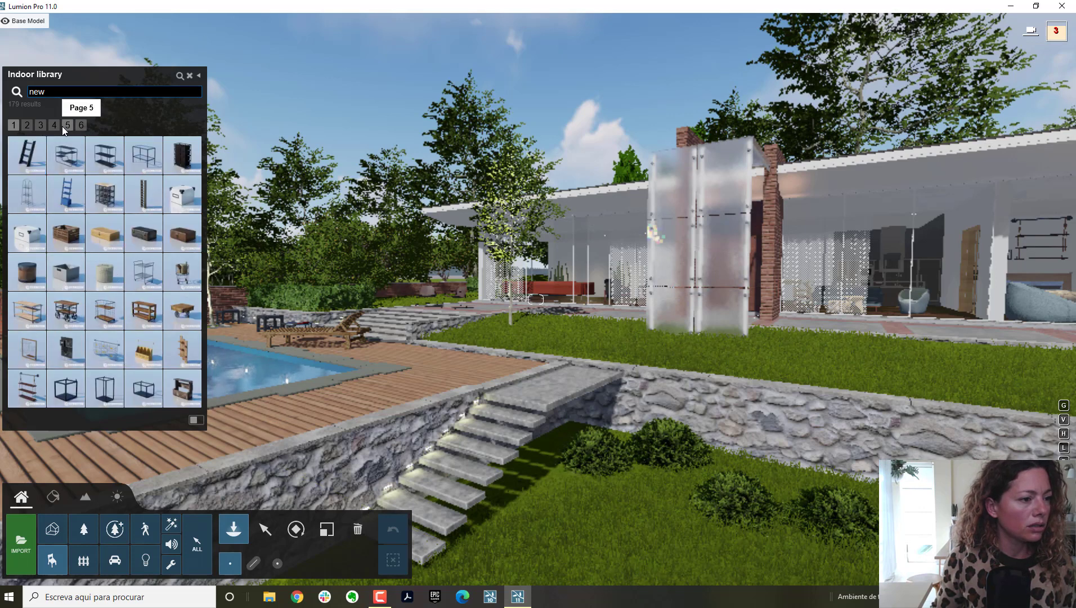
click(54, 125)
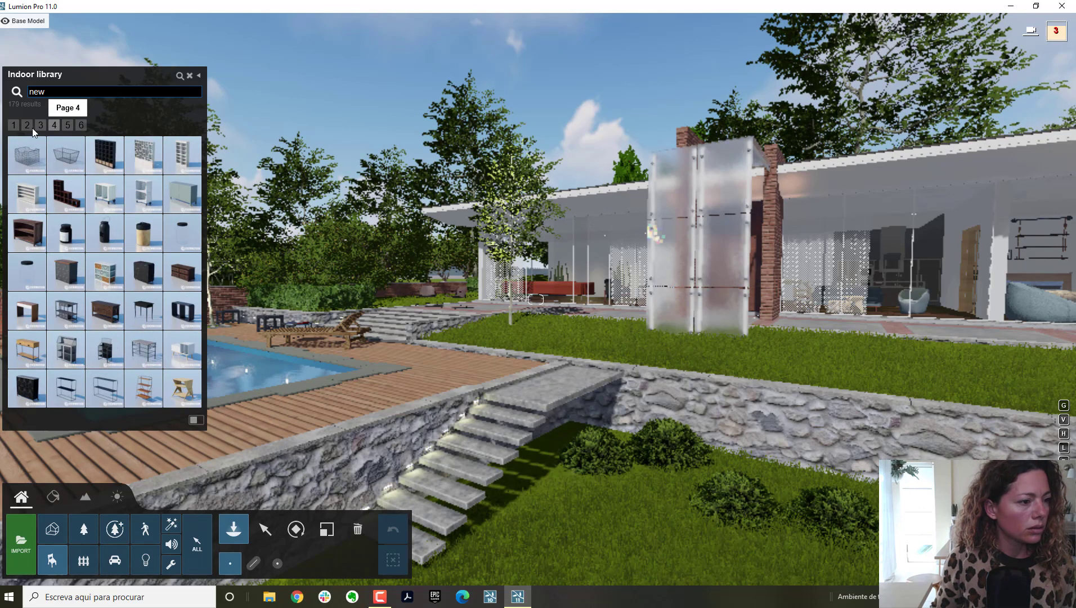
click(40, 126)
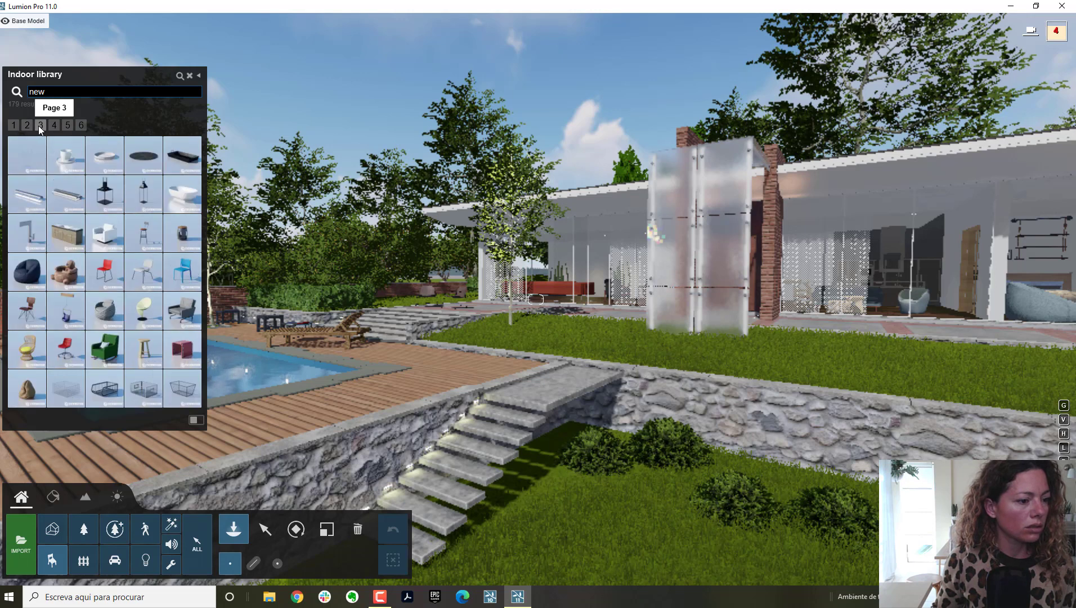
Search the Outdoor library for "new" and examine the matching objects
click(84, 562)
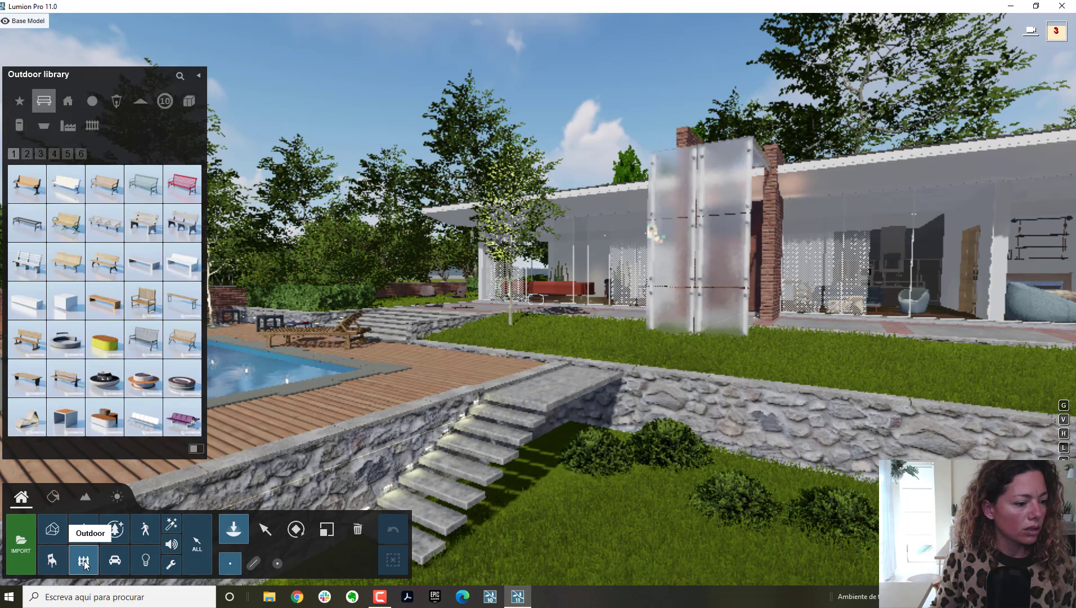
click(178, 76)
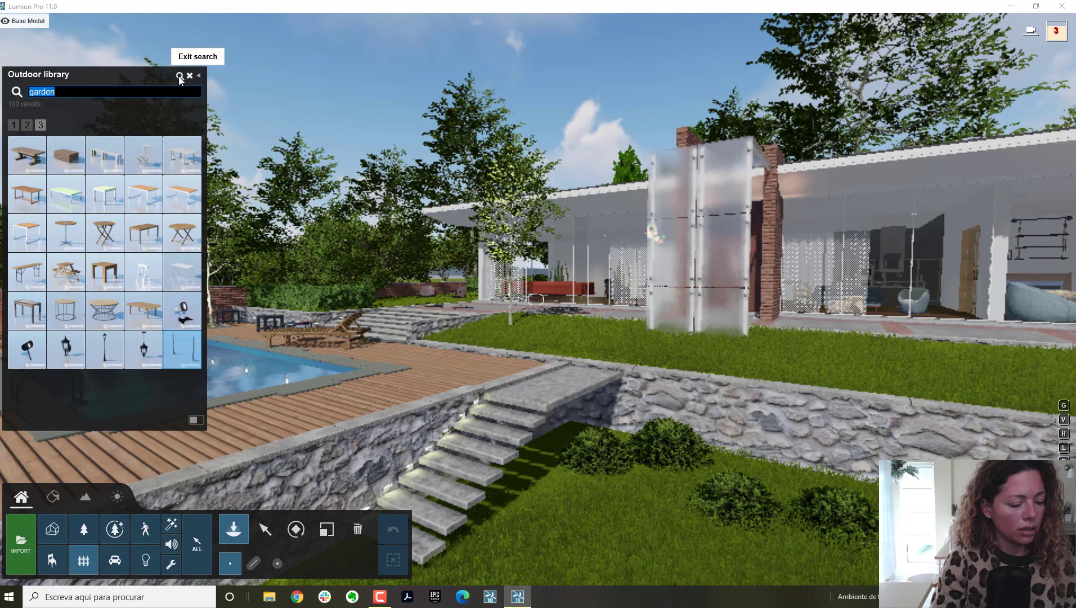
text(new)
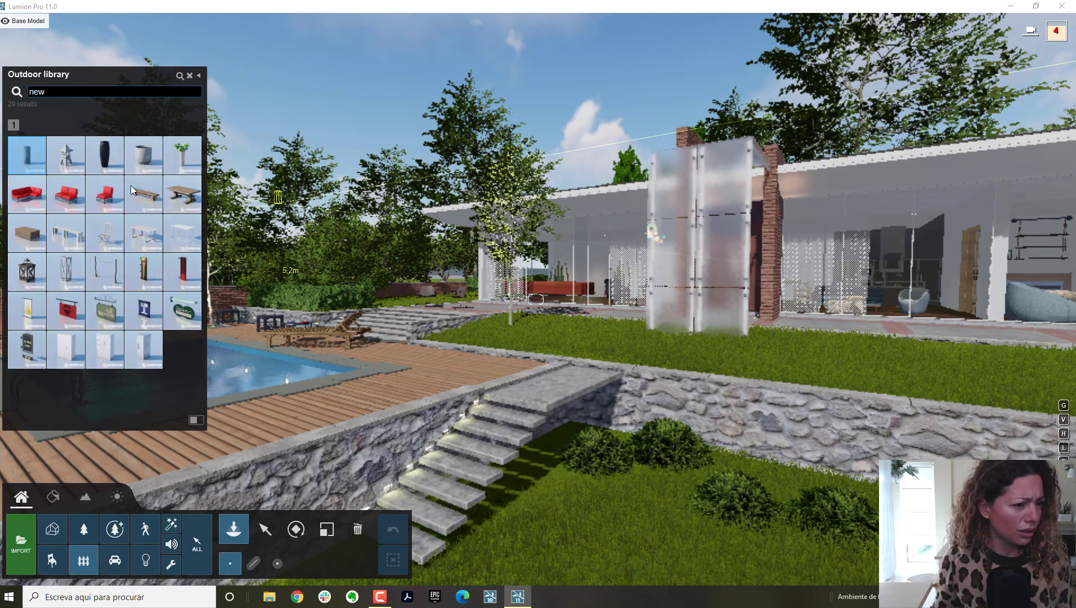
mouse_move(68, 165)
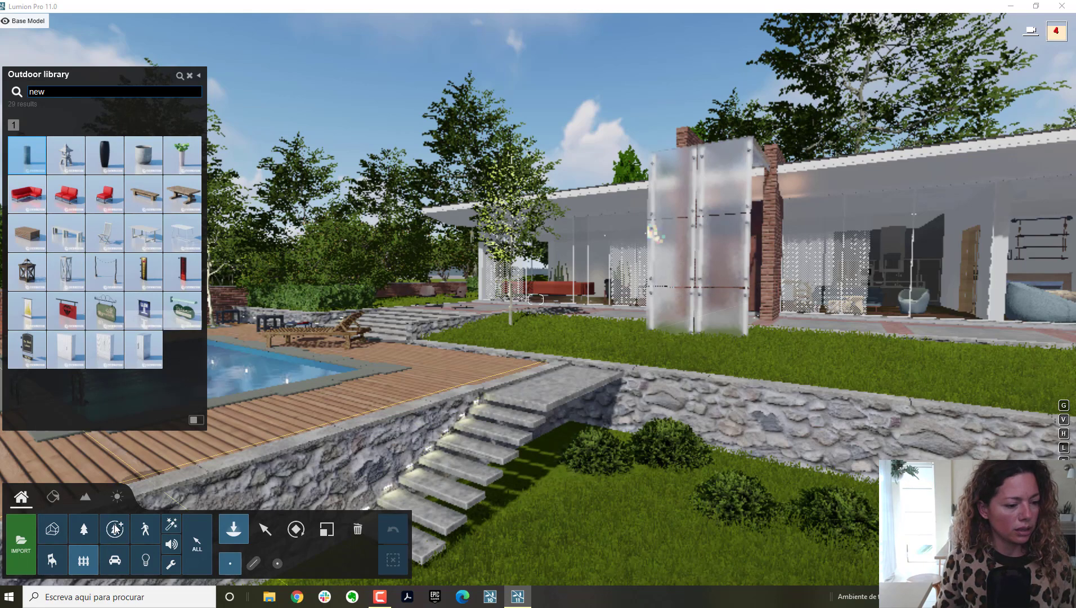
Search the Transport library for "new" and close the search
click(116, 561)
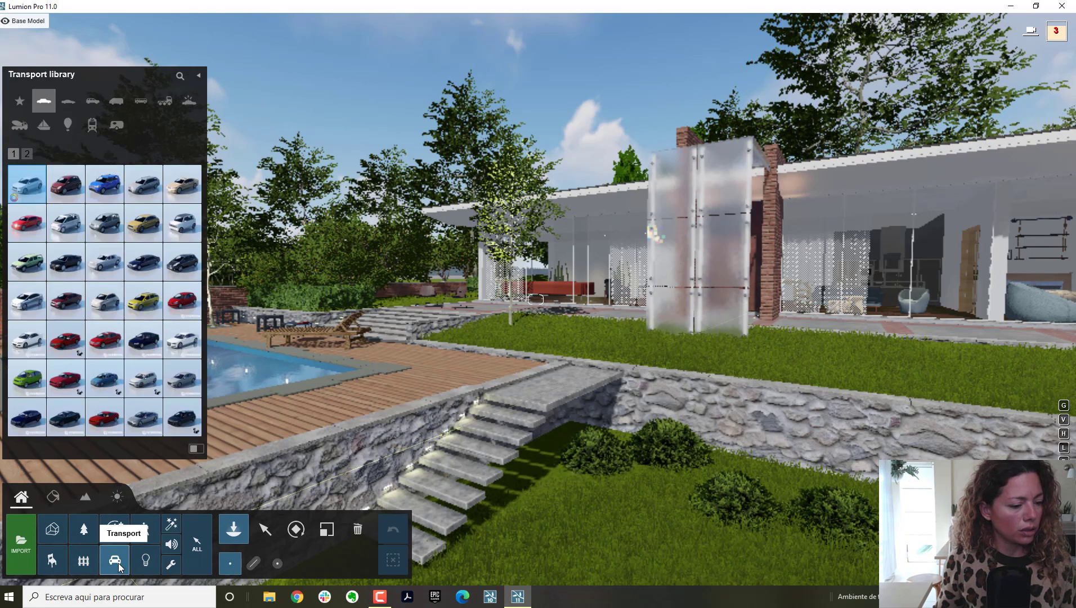
click(180, 76)
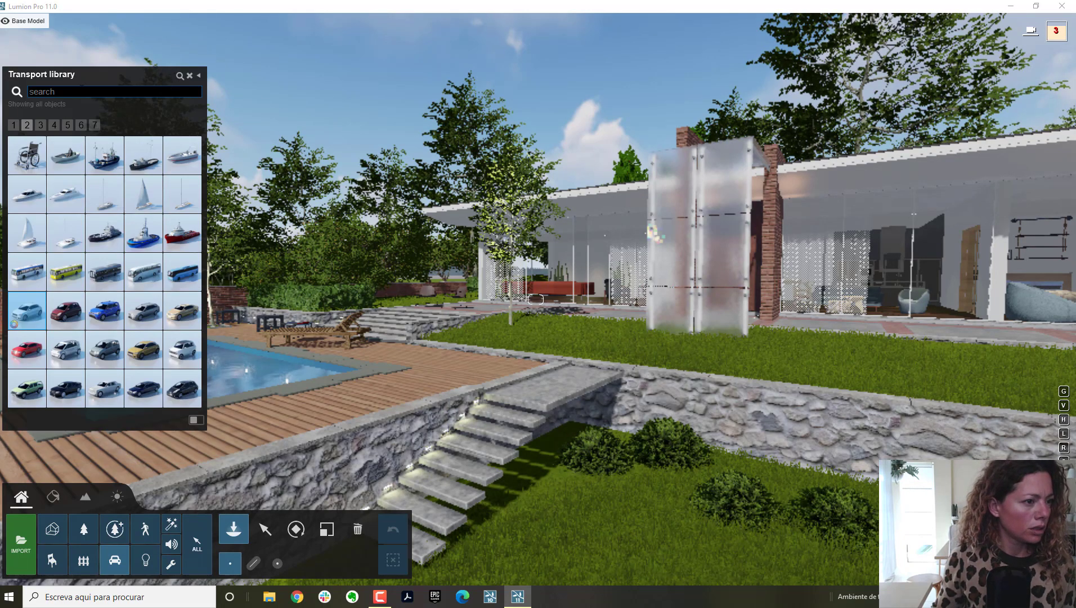
click(80, 90)
text(new)
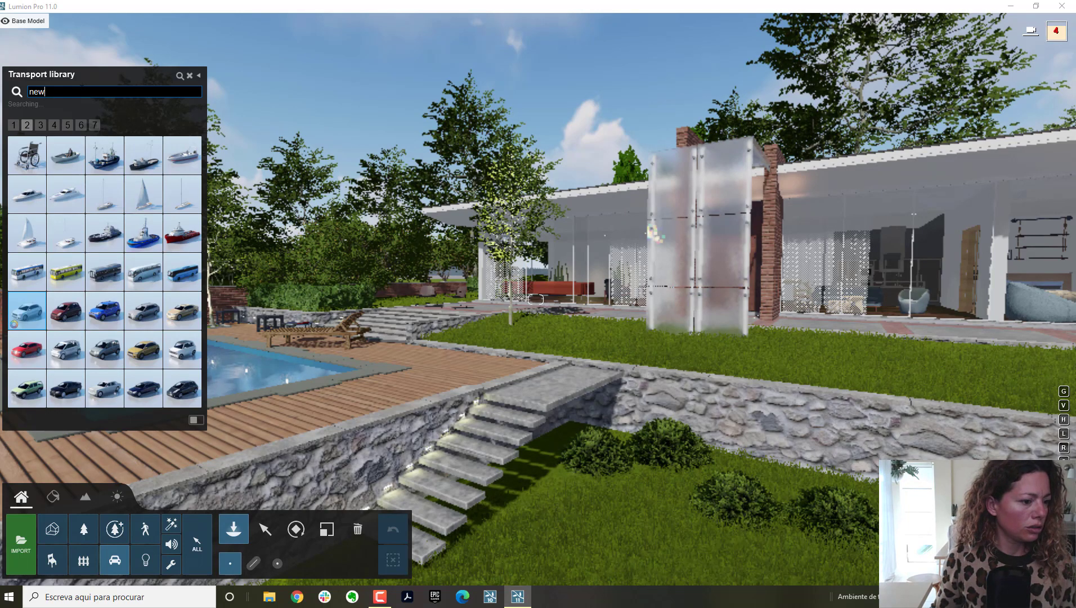
click(190, 77)
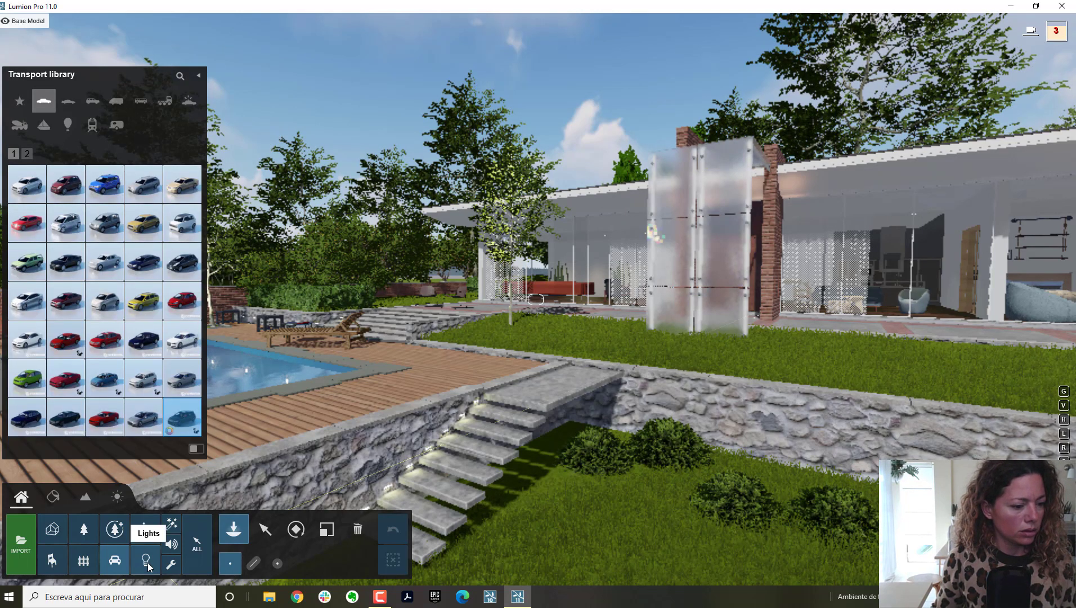
Browse the spotlight and omni light categories of the Lights library, and open the People and Animals library
click(148, 563)
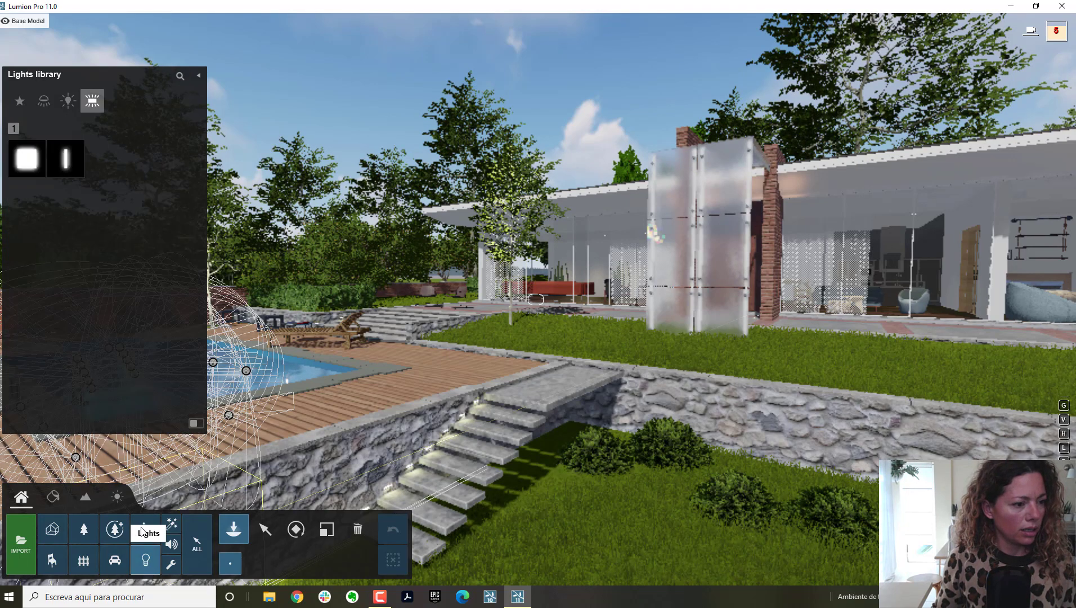
click(45, 102)
click(68, 100)
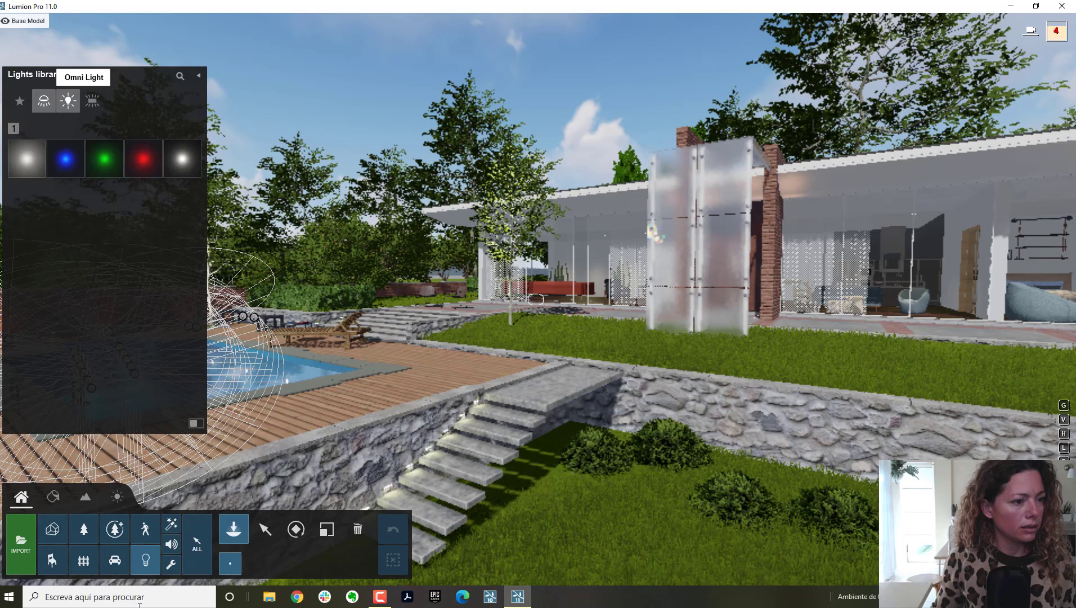
click(145, 528)
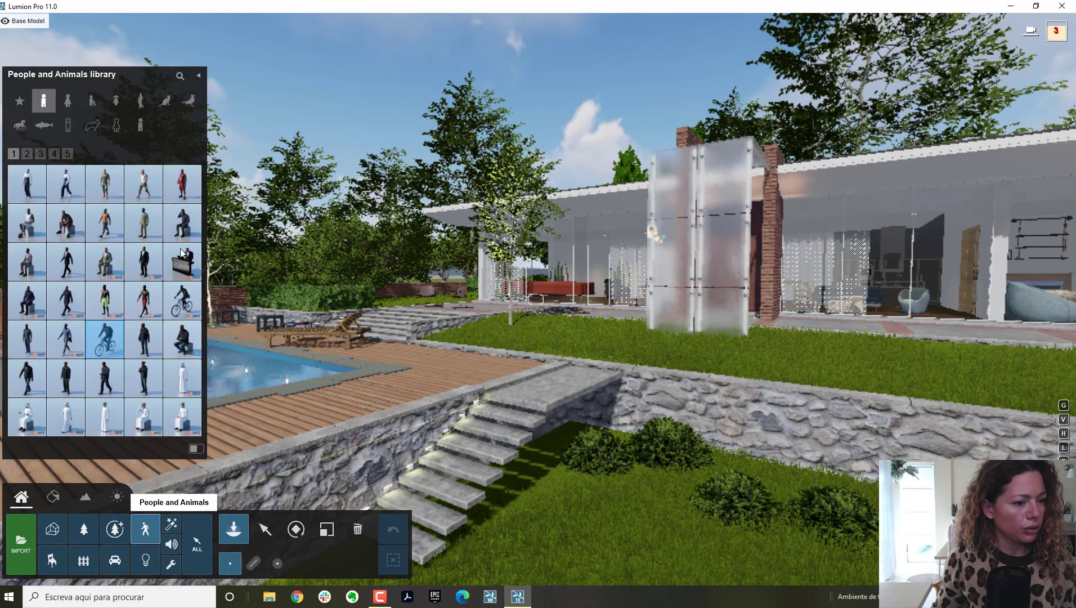
Place a volumetric fire 04 effect and a standard fire effect from the Effects library on the wooden deck beside the pool
click(172, 524)
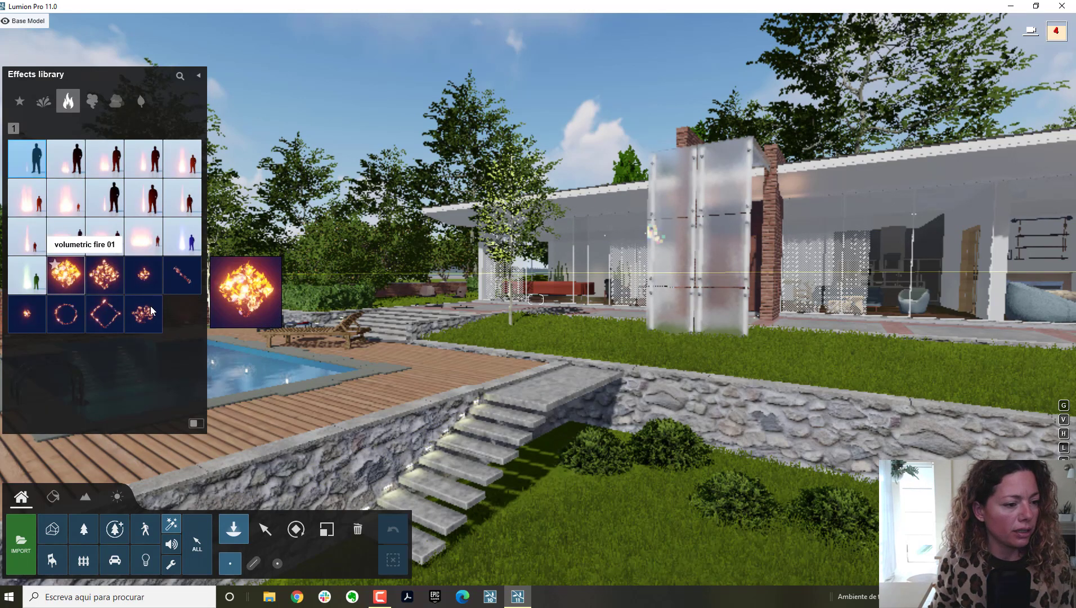
click(175, 273)
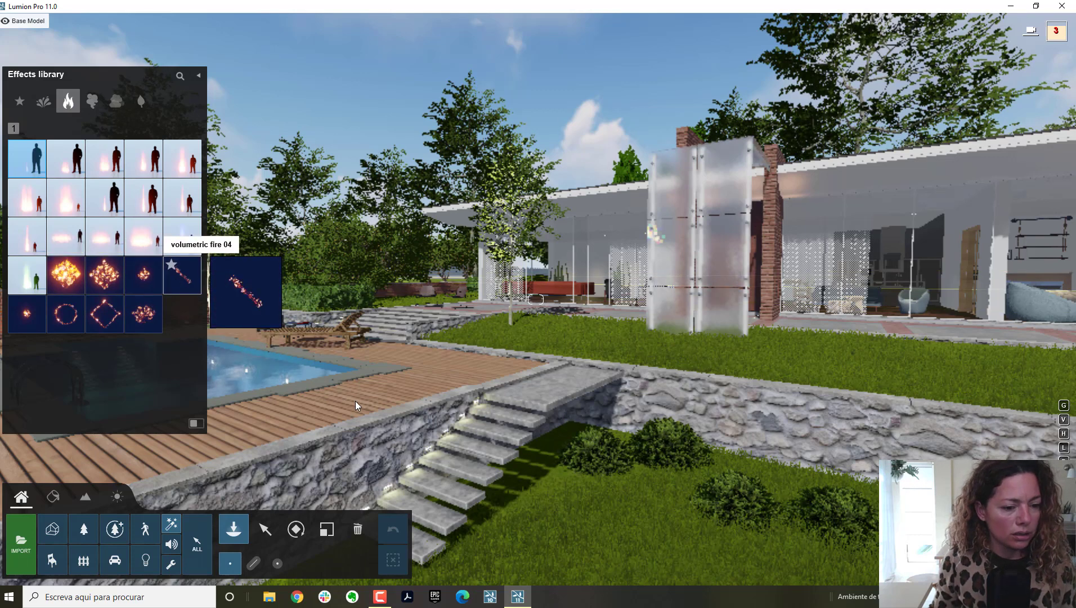
click(355, 401)
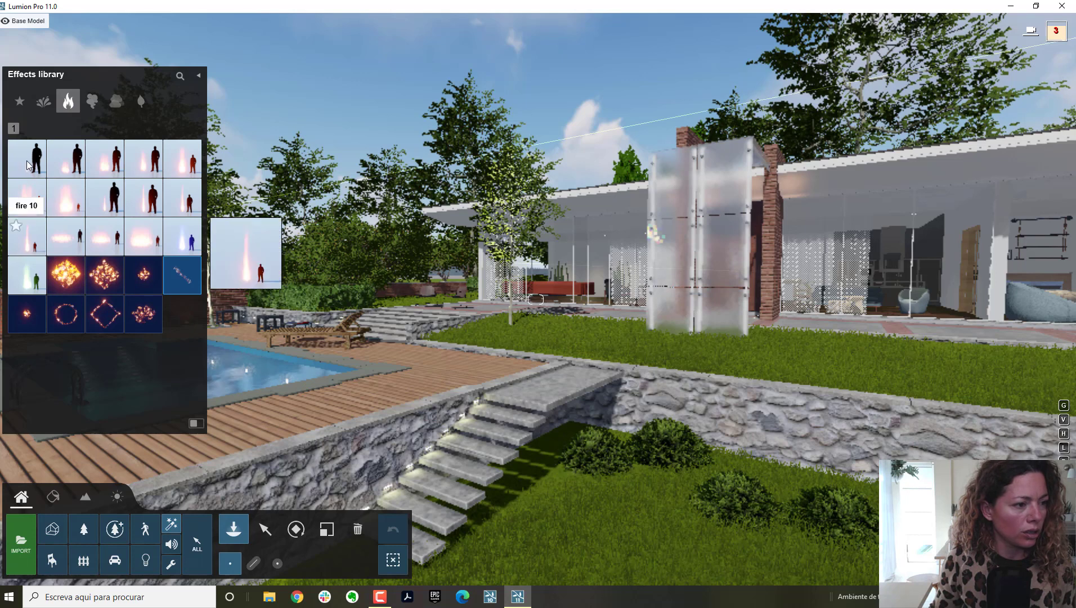
click(354, 404)
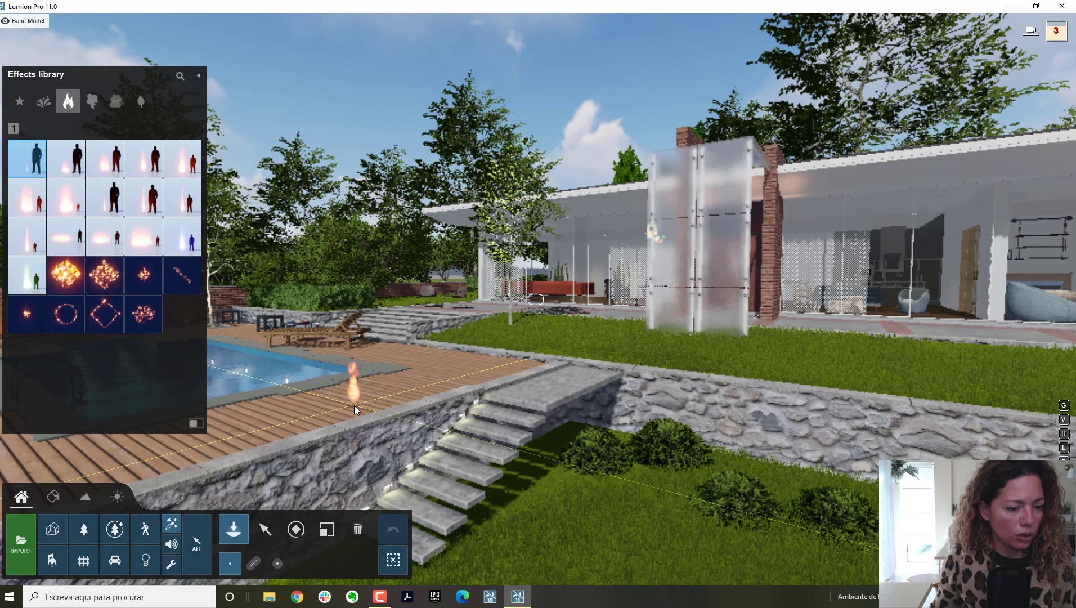
click(118, 462)
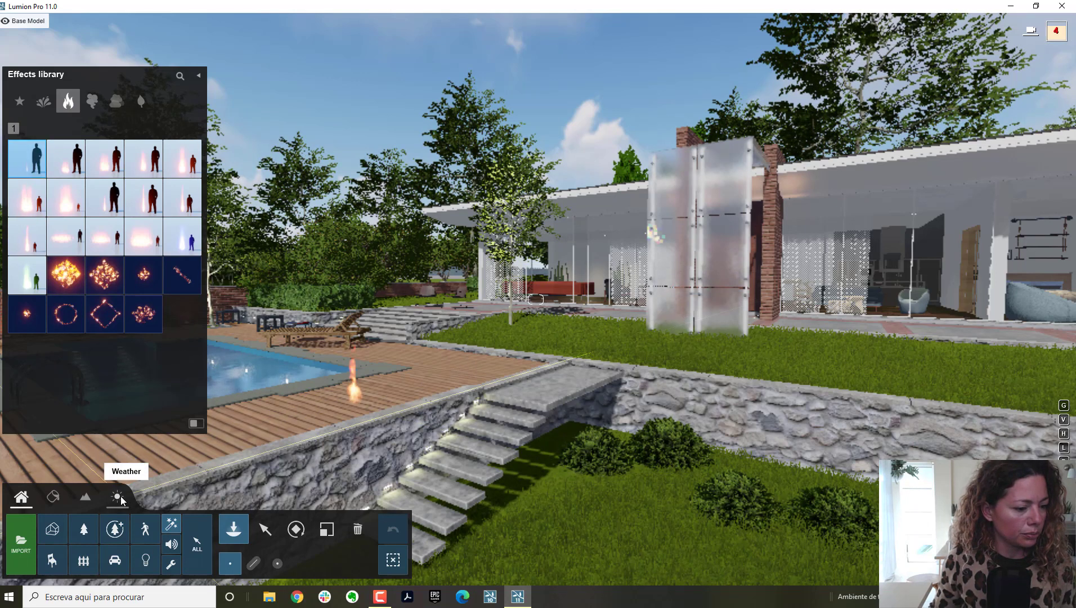
Lower the sun height to turn the scene to night and view the fires on the pool deck up close
click(119, 498)
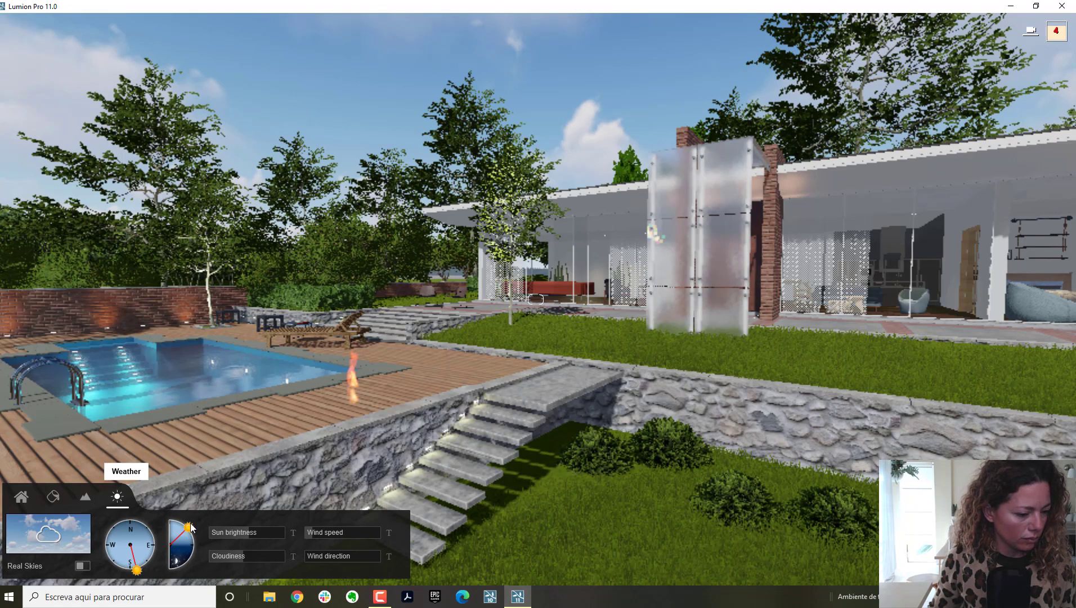
click(186, 561)
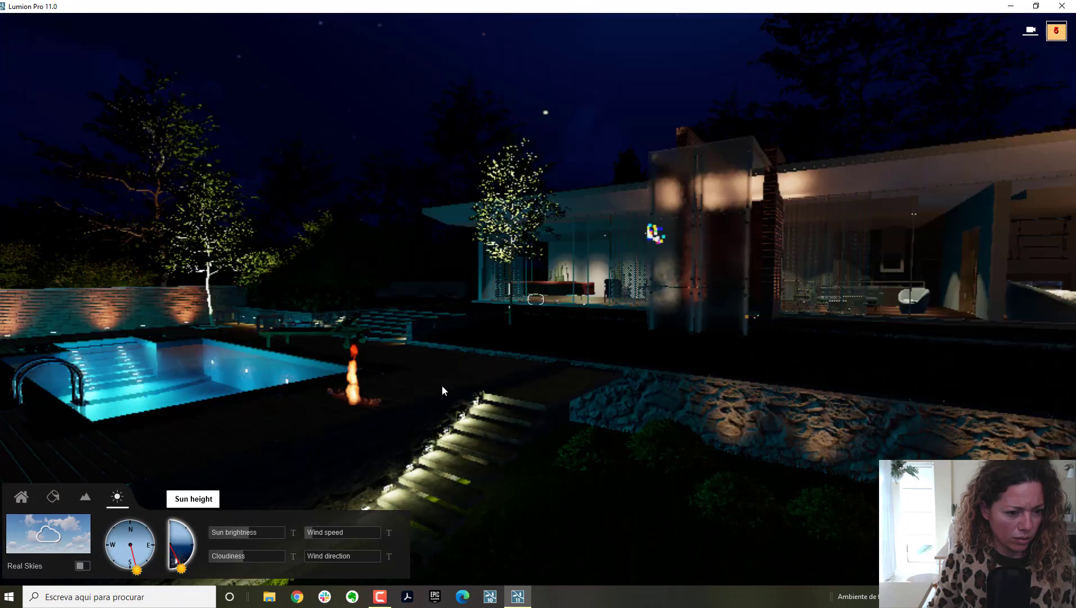
right_drag(442, 384, 388, 380)
key(w)
right_drag(535, 300, 411, 377)
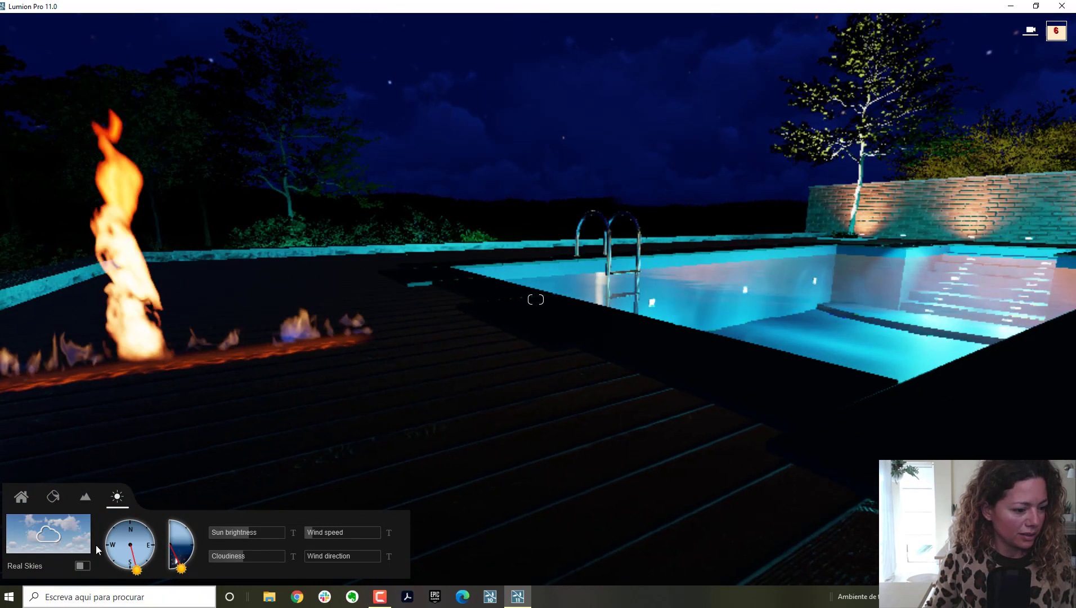
Move the standard fire about 0.37 m along the deck to separate it from the volumetric fire strip, and deselect it
click(20, 497)
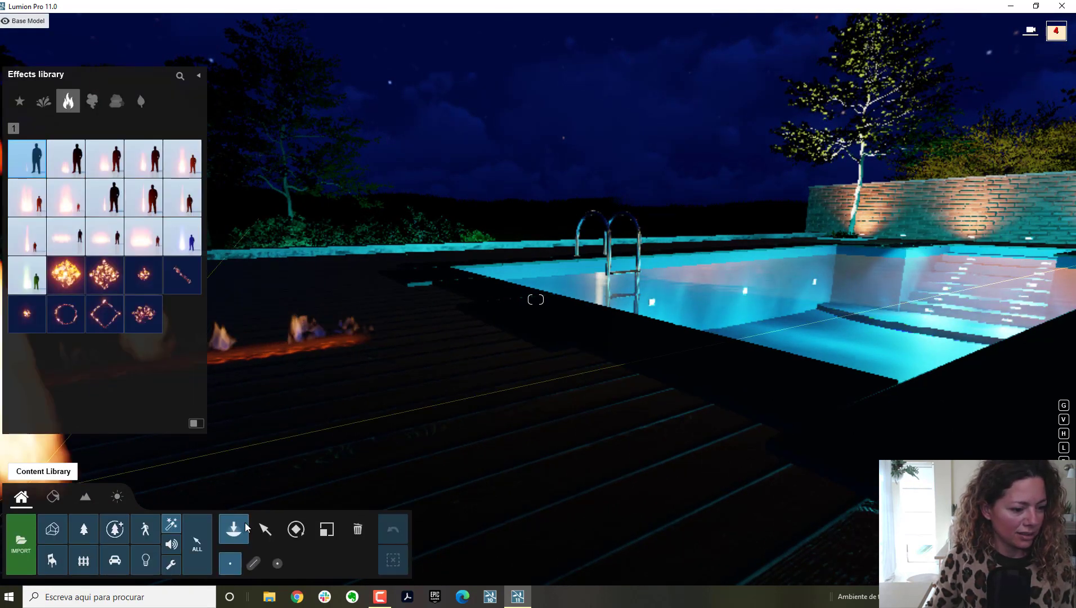
right_drag(394, 368, 345, 294)
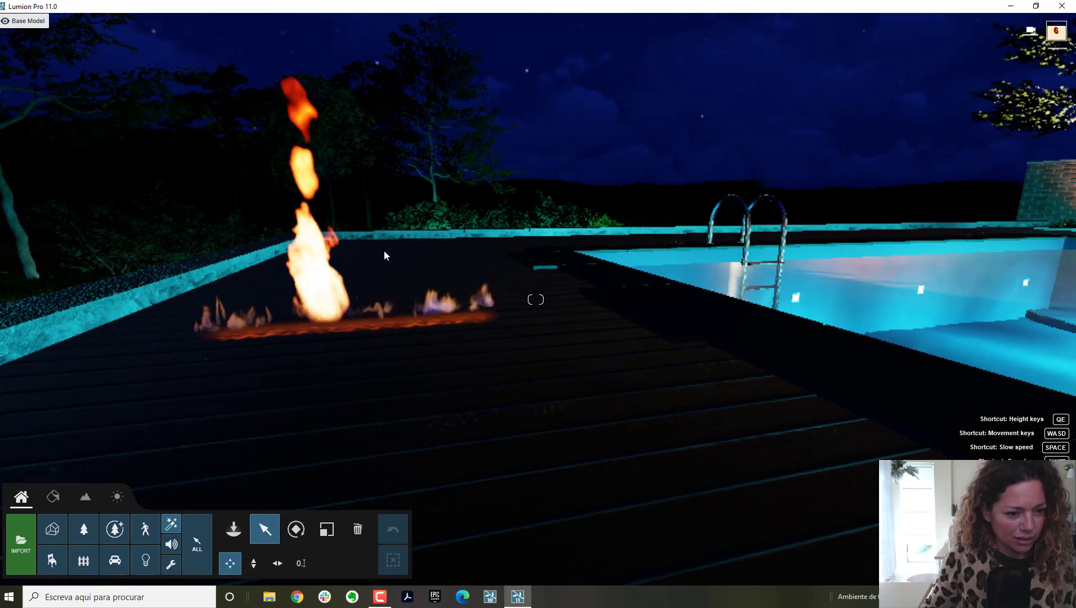
right_drag(379, 258, 374, 314)
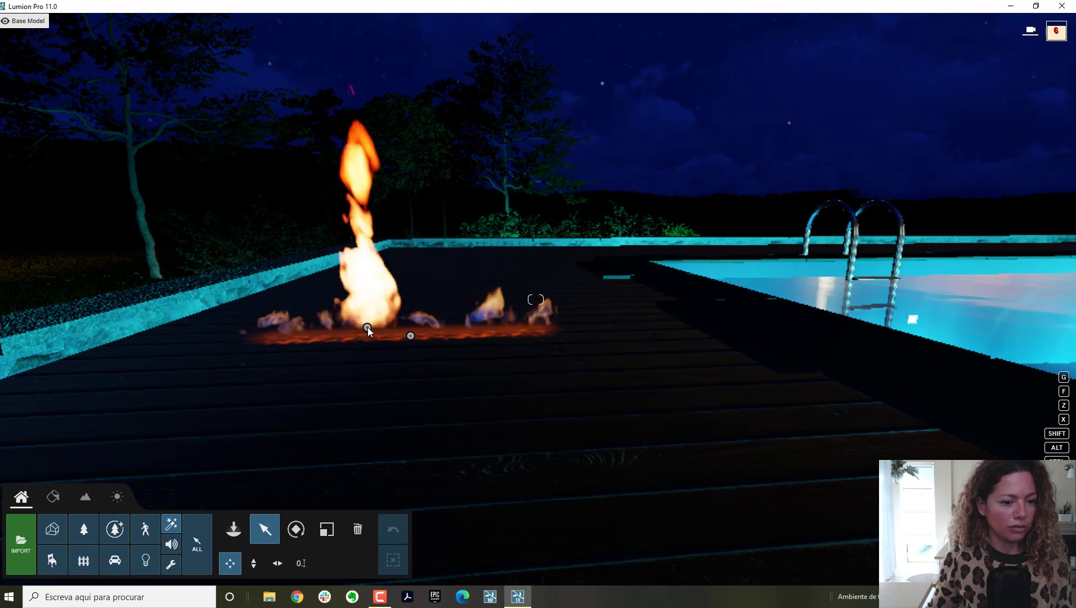
click(368, 327)
drag(368, 327, 240, 326)
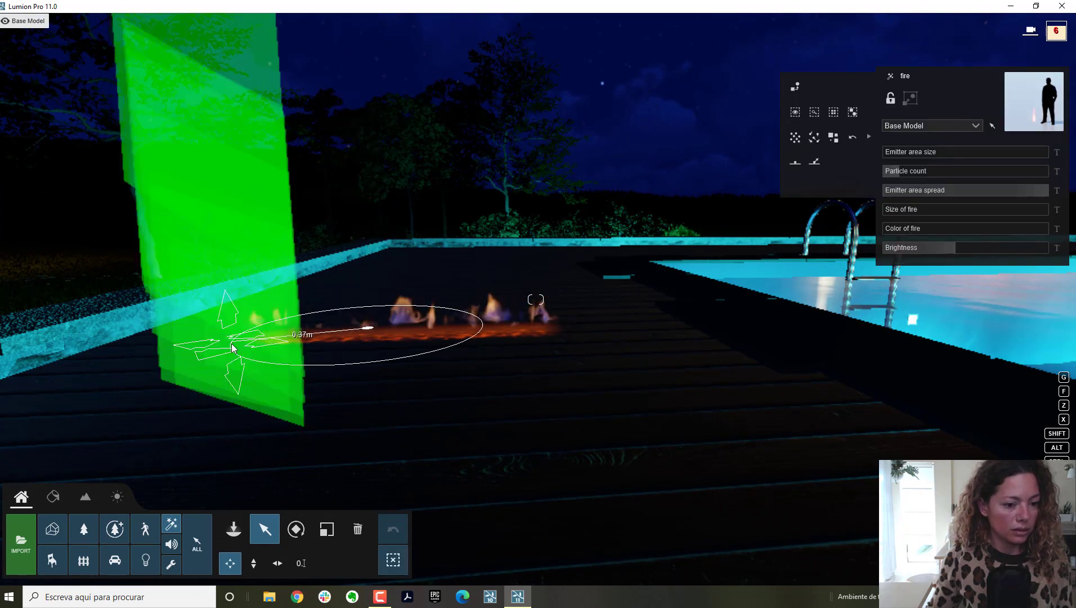
key(w)
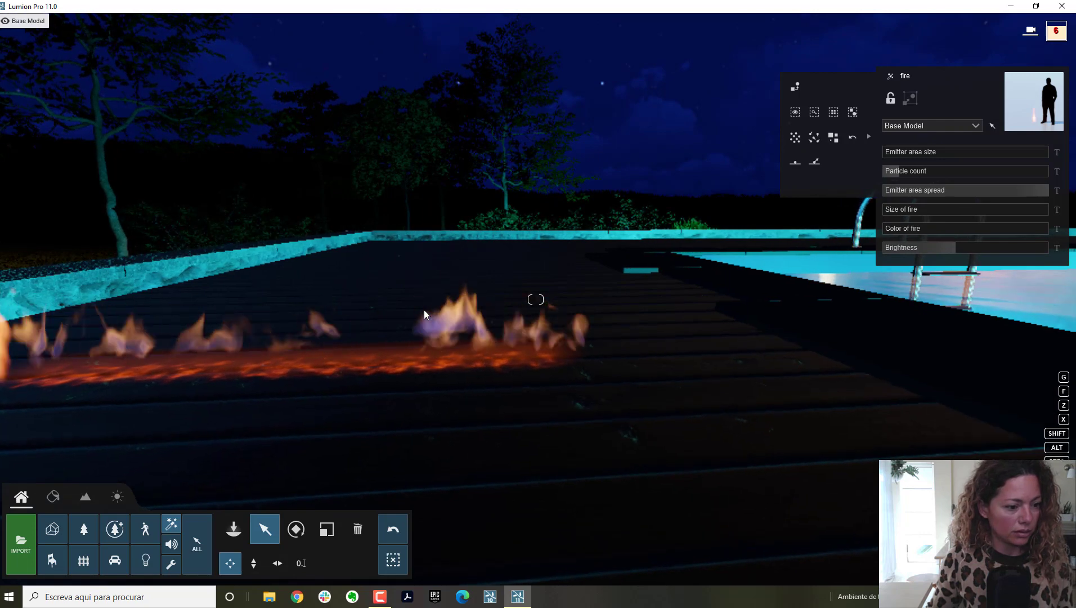
key(s)
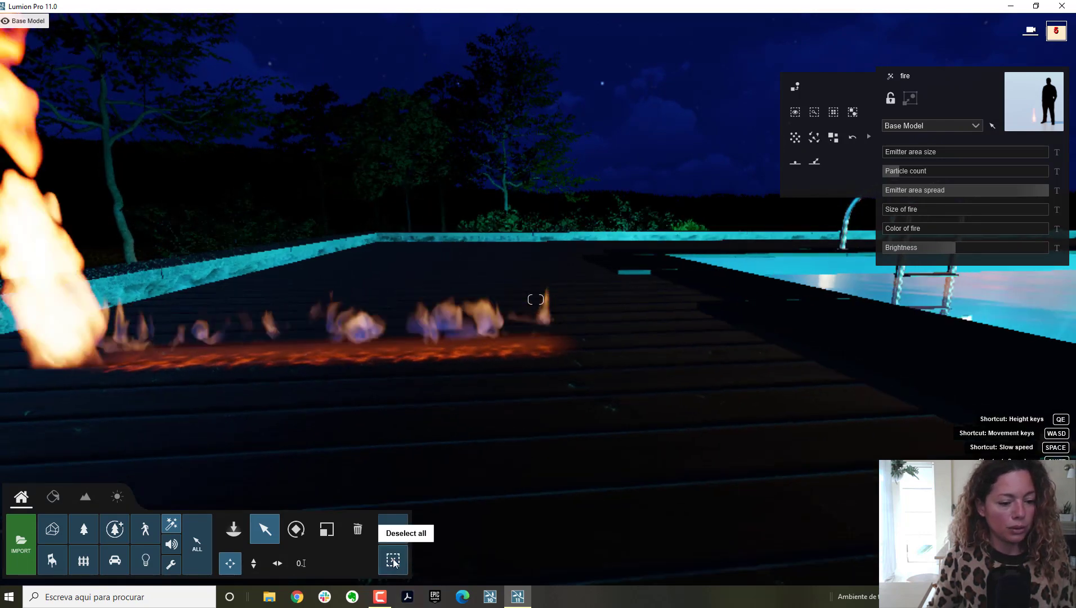
click(393, 558)
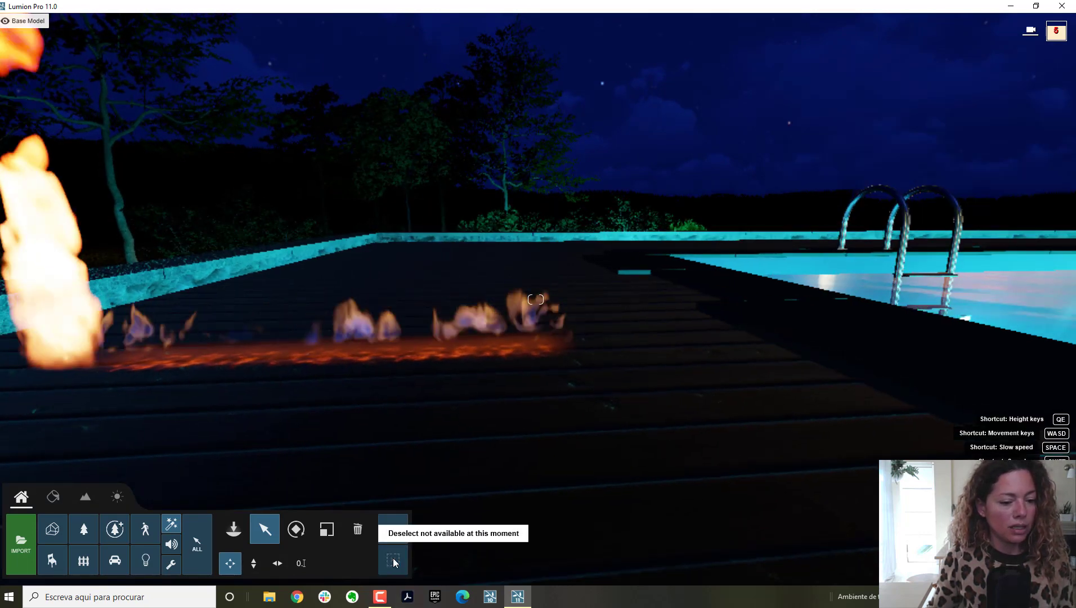
Delete the volumetric fire 04 strip and the standard fire from the pool deck
click(347, 354)
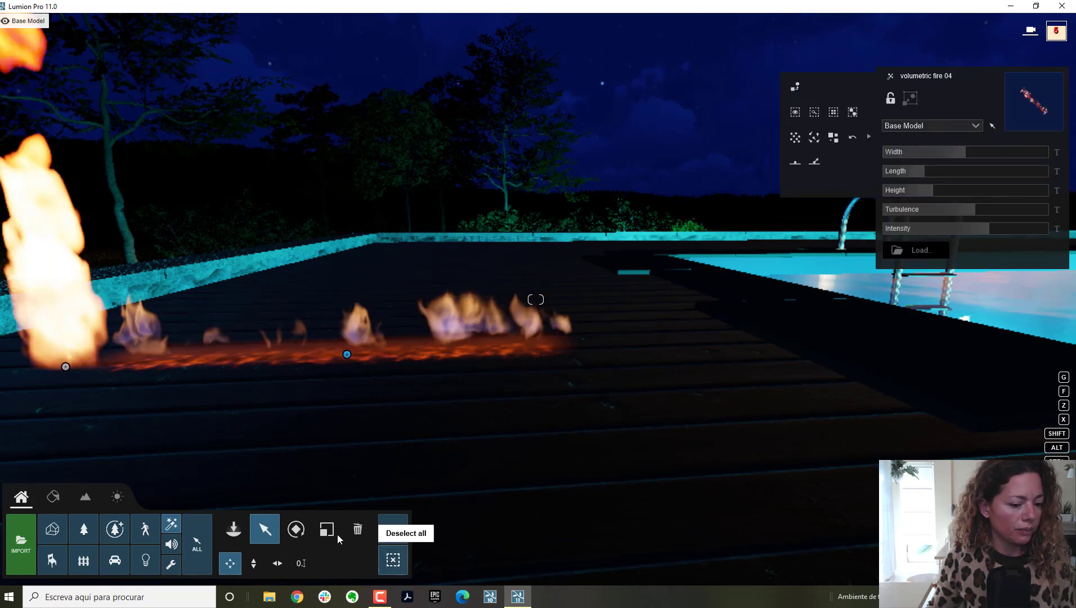
click(357, 529)
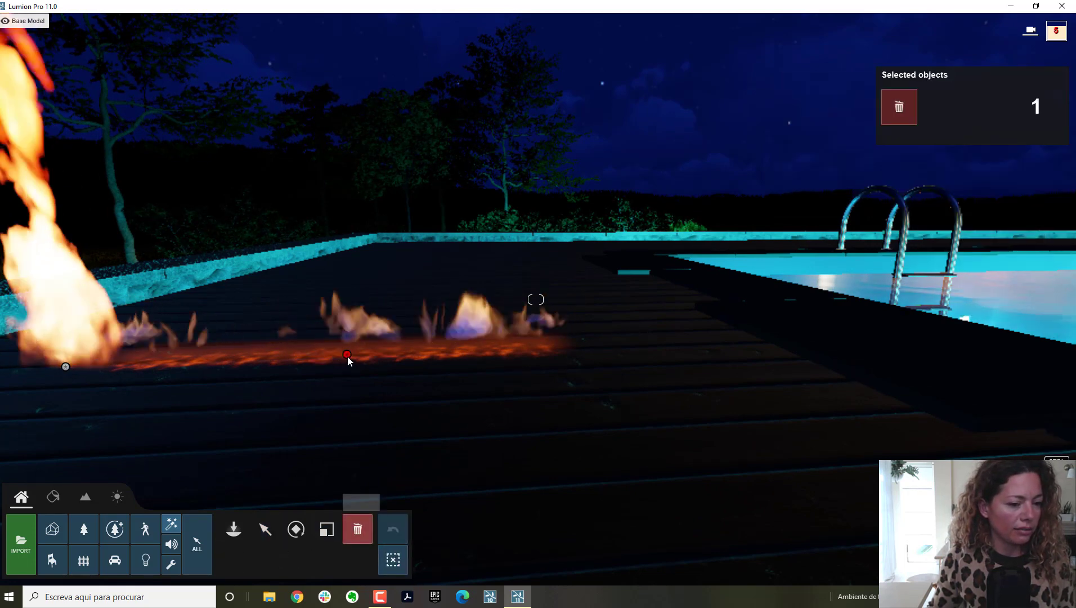
click(347, 355)
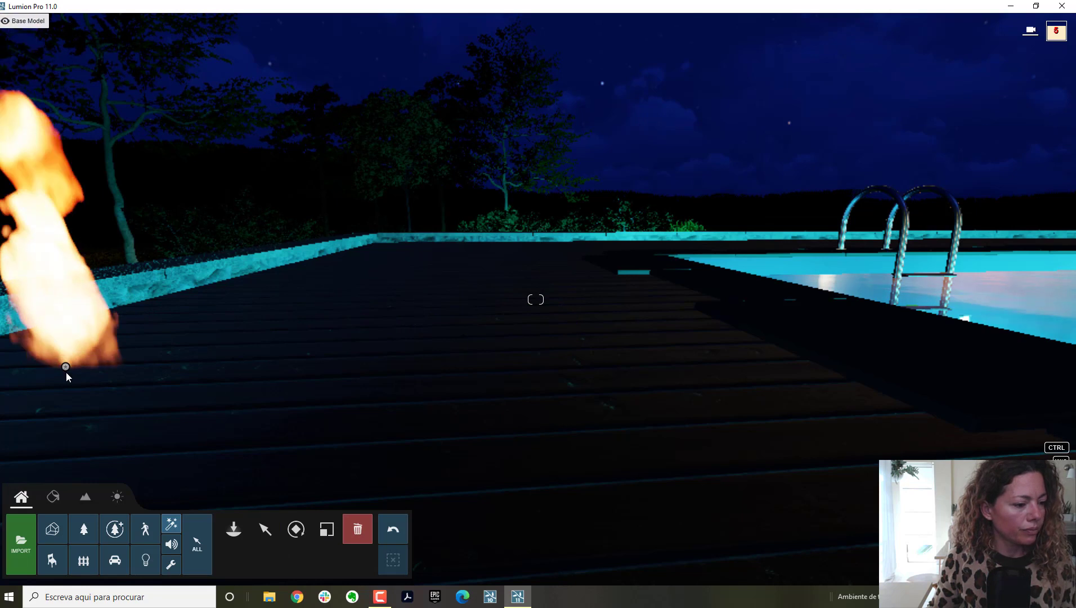
click(65, 366)
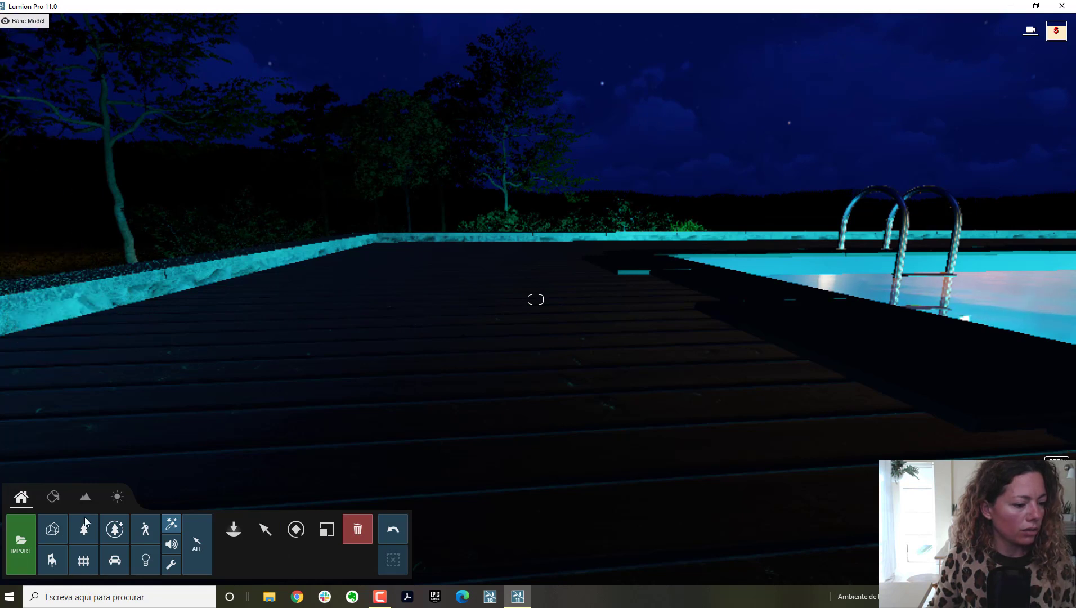
Raise the sun height above the horizon to bring the scene back to daylight
click(117, 497)
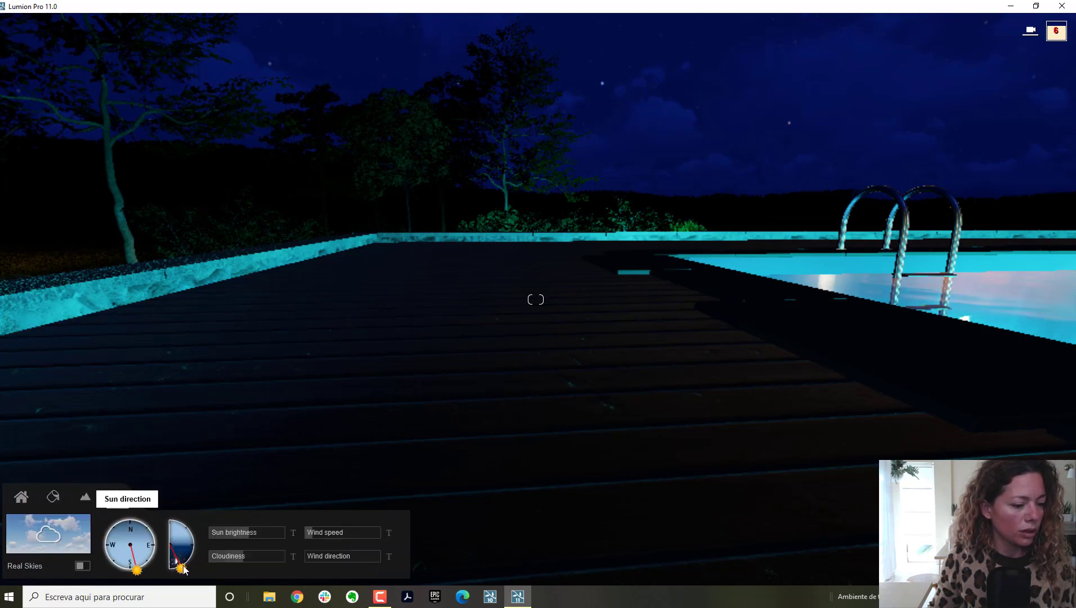
drag(178, 567, 194, 537)
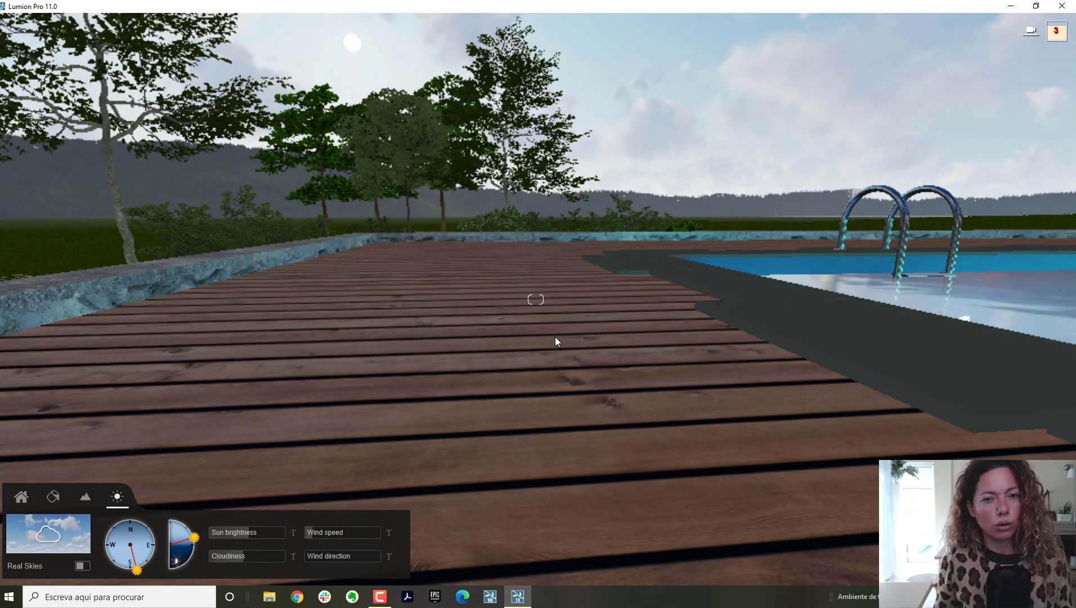
right_drag(556, 311, 538, 330)
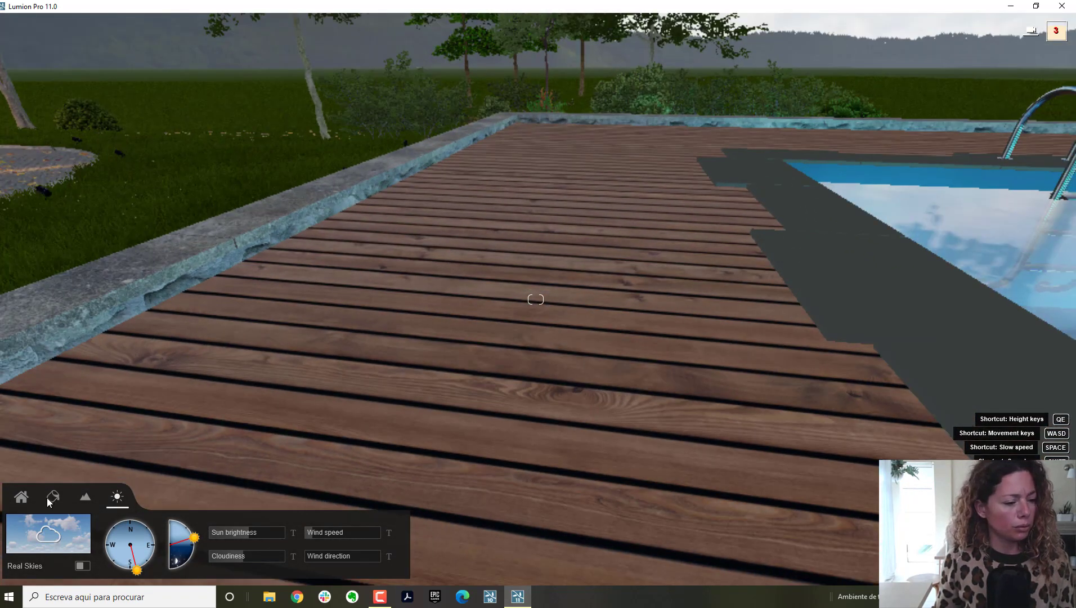
Browse the fountain, leaf and smoke categories of the Effects library, and open the Sound and Utilities libraries
click(24, 497)
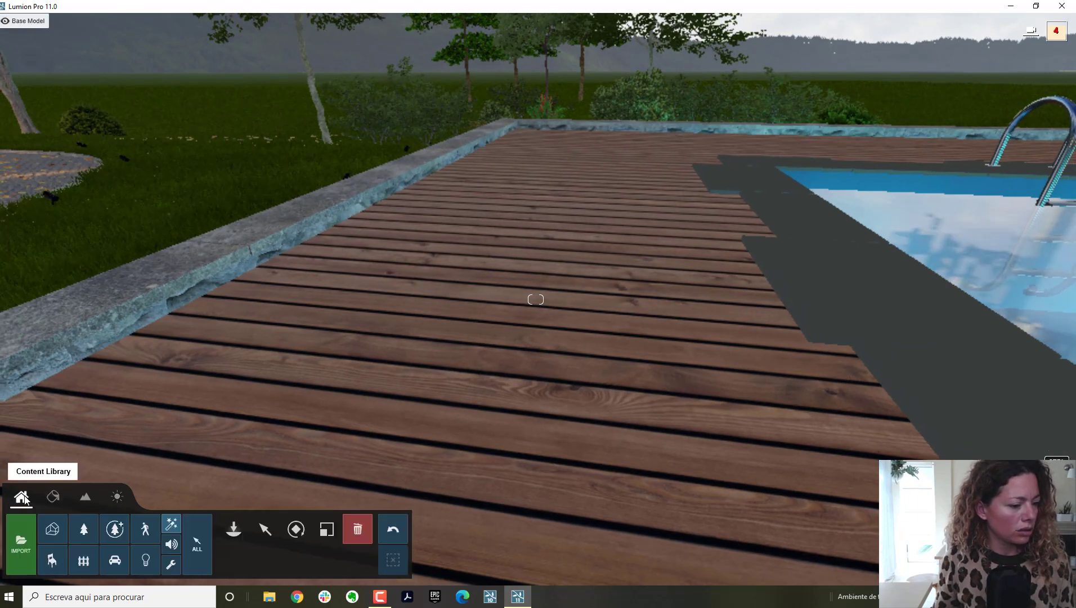
click(173, 525)
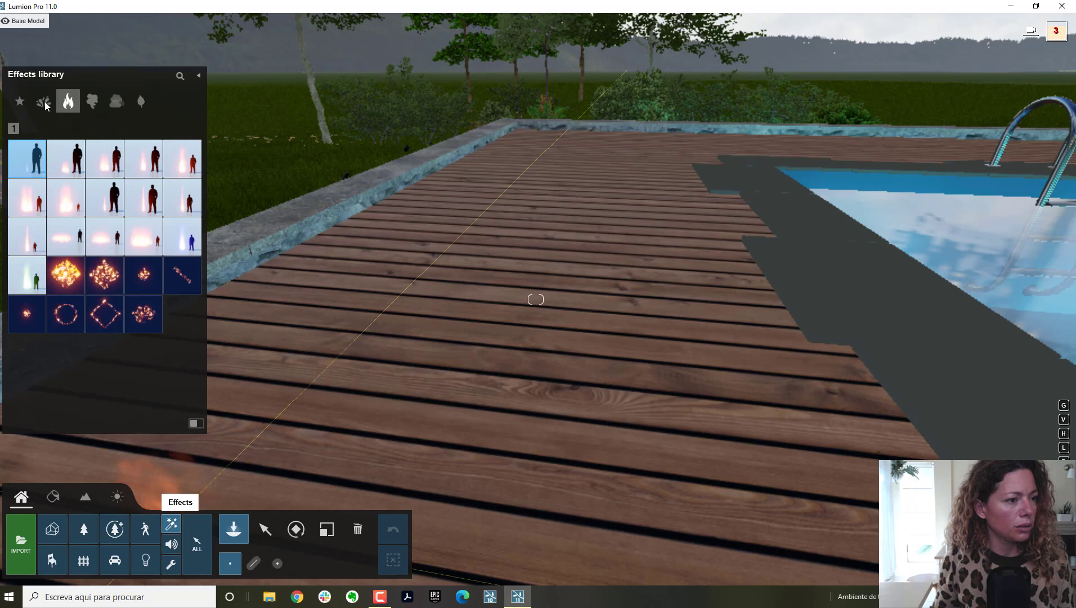
click(45, 105)
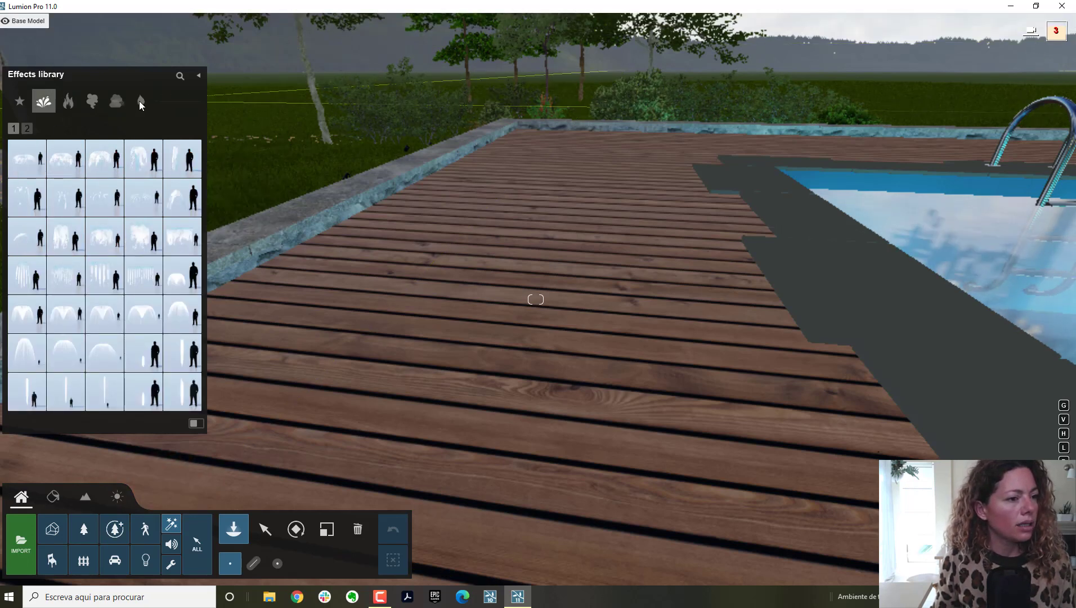
click(91, 101)
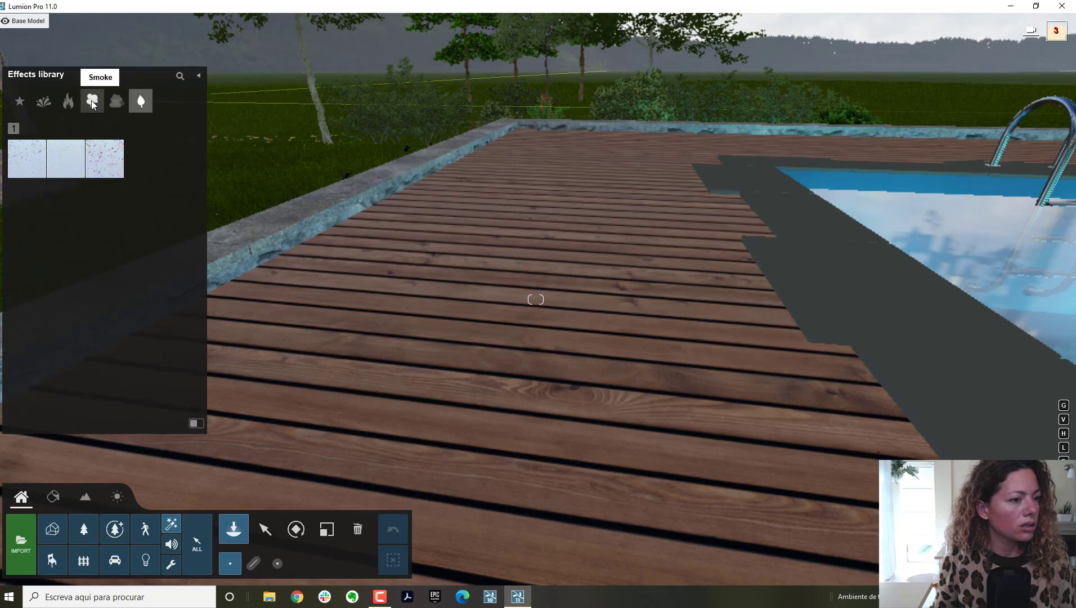
click(167, 545)
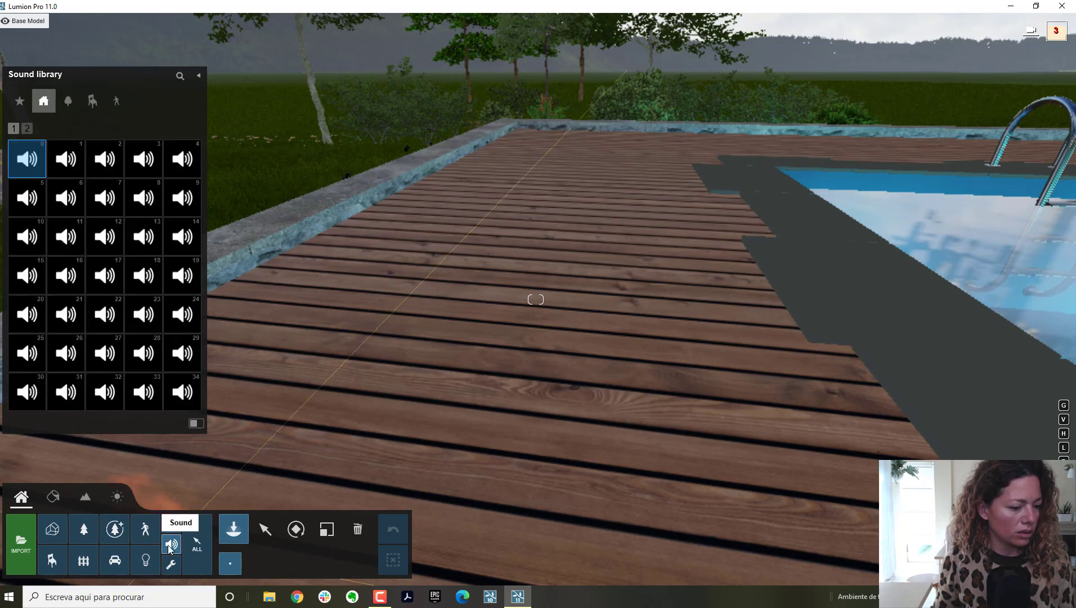
click(172, 565)
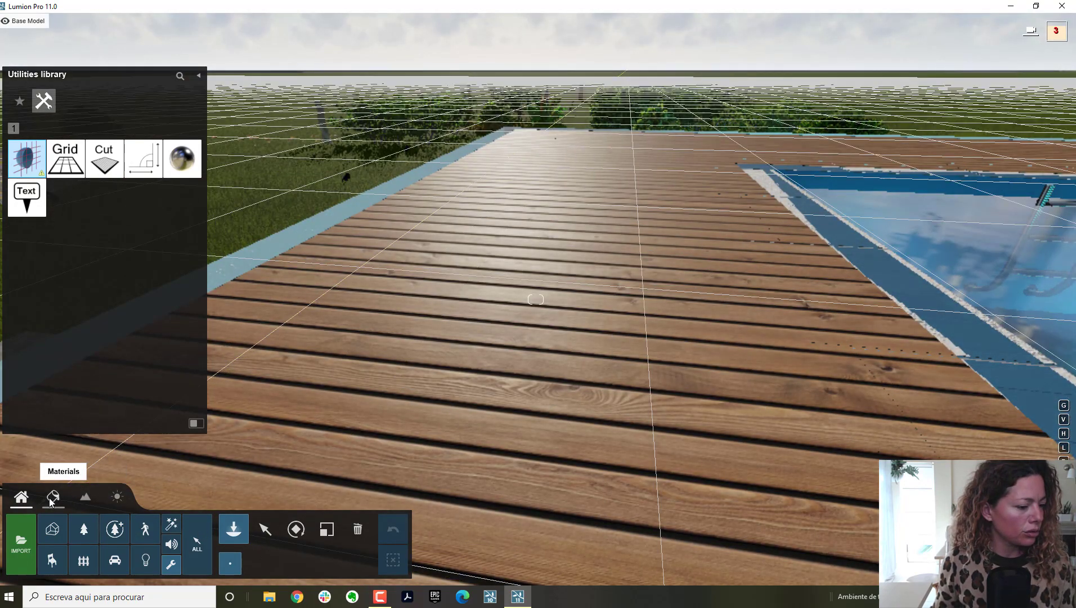
Open the pool deck's Wood Floor material for editing and browse the last pages of outdoor wood materials
click(51, 498)
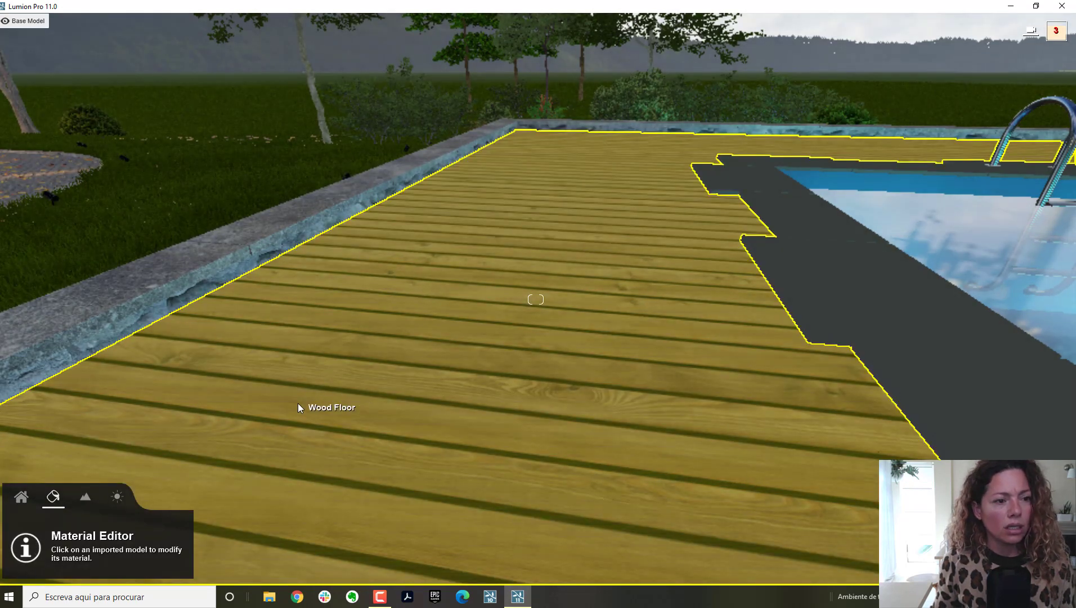
click(297, 403)
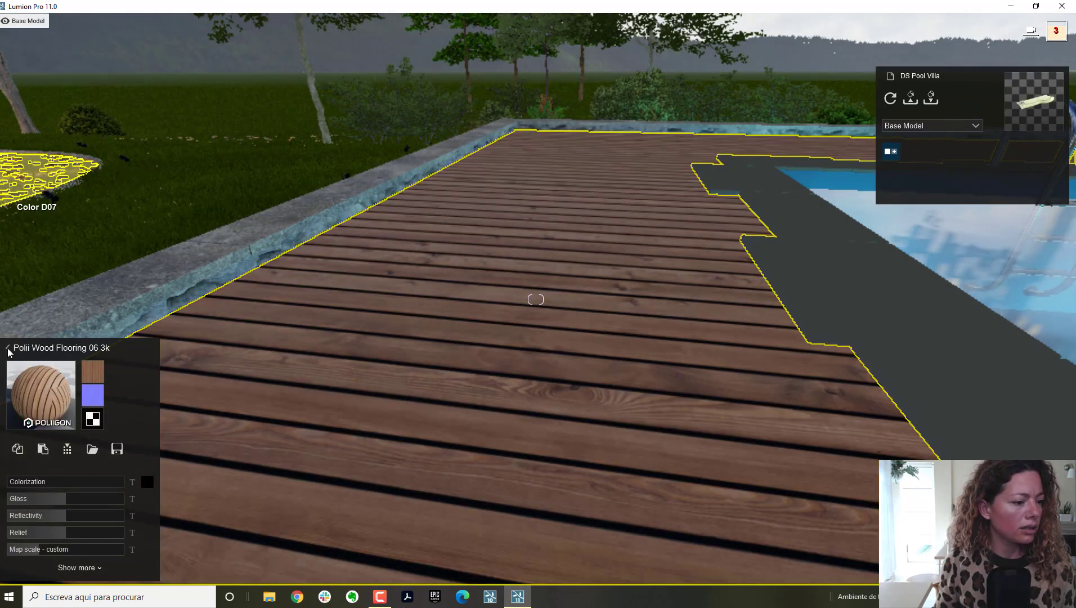
click(8, 348)
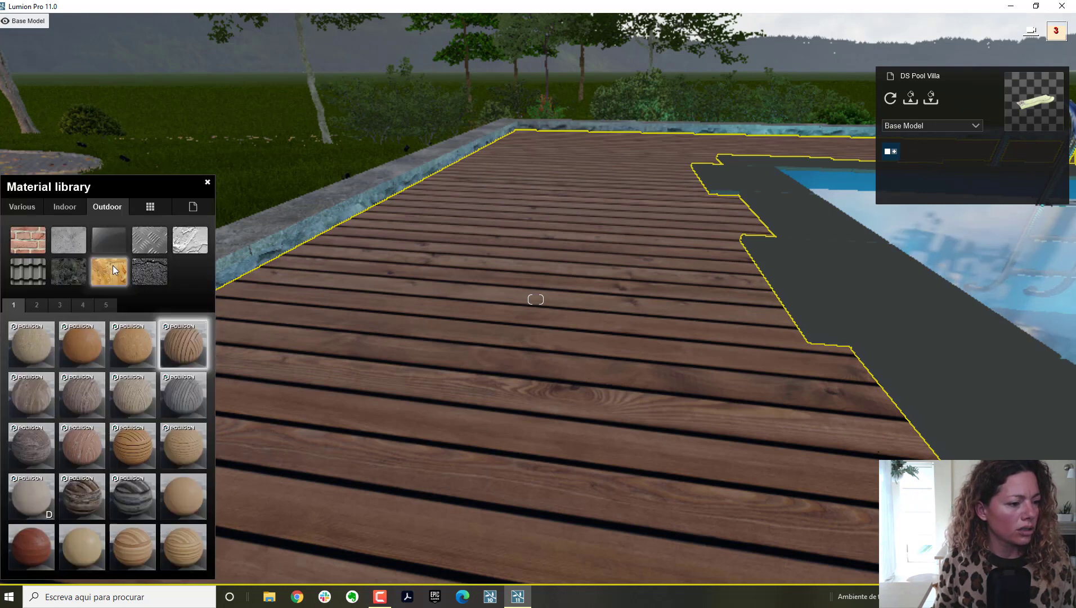
click(106, 308)
click(82, 306)
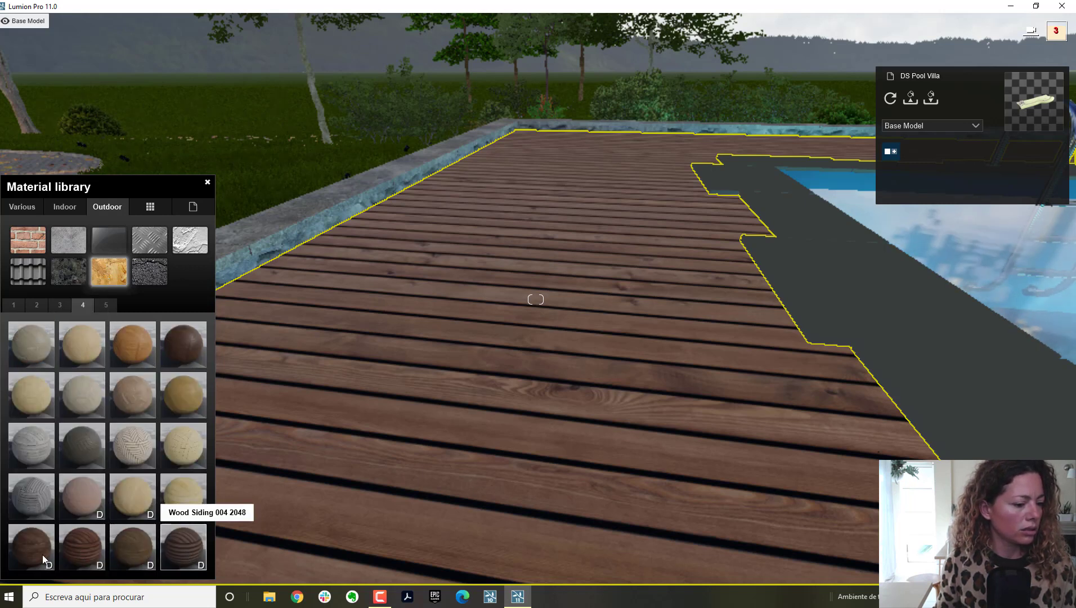
Try the soil materials Moss 001 2048, Moss 002 2048 and Moss 003 2048 on the pool deck
click(27, 205)
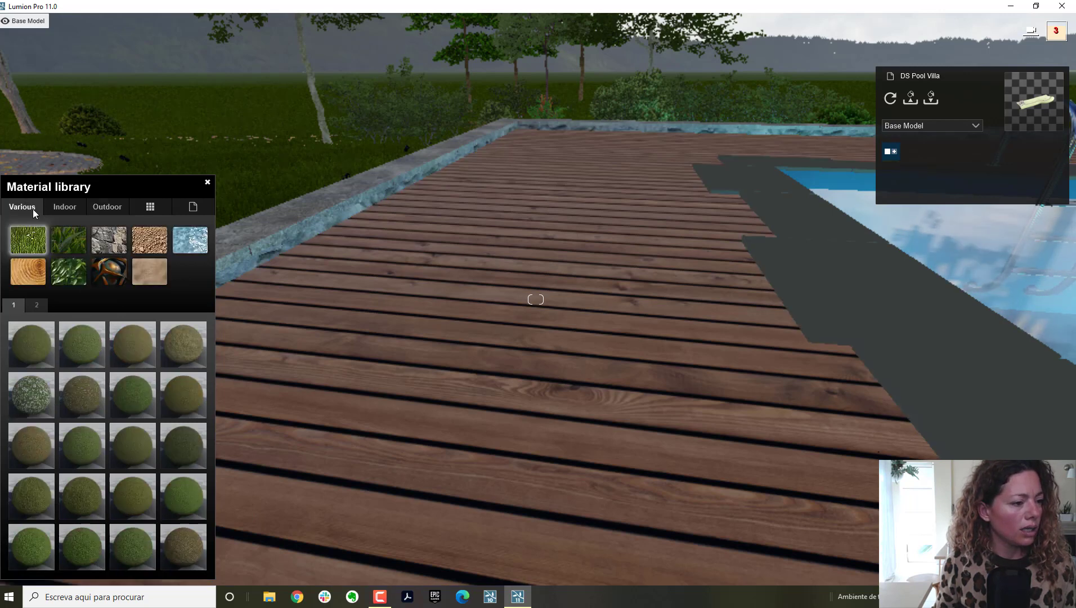
click(149, 248)
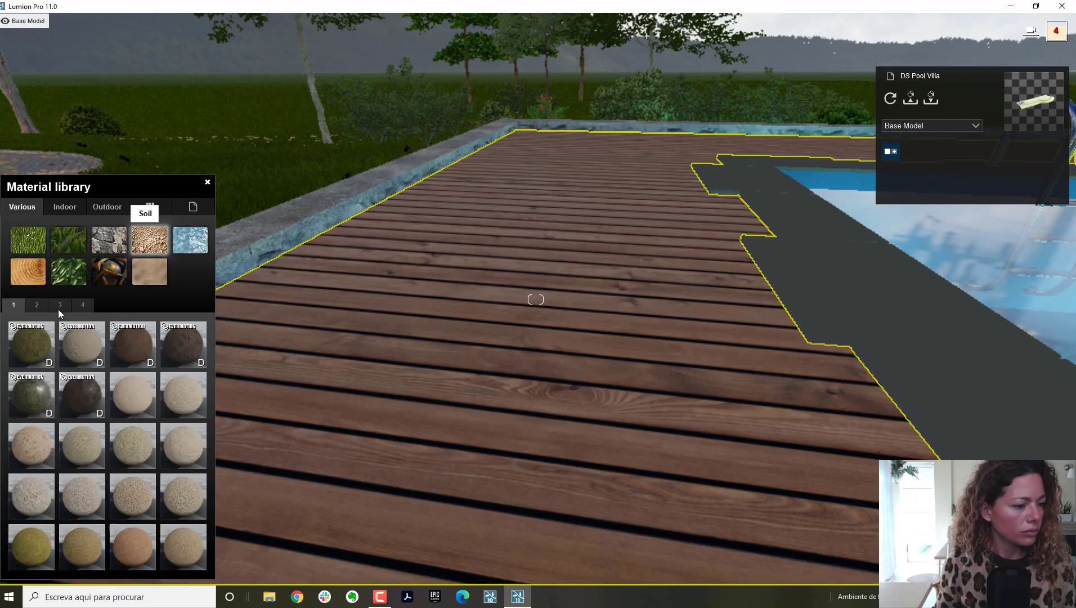
click(60, 305)
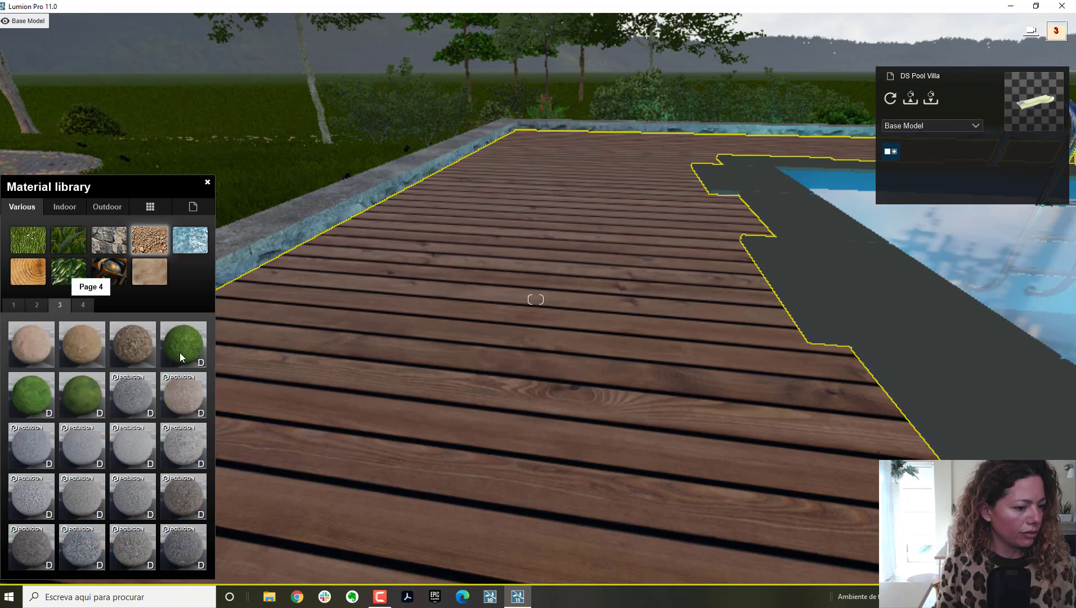
click(180, 352)
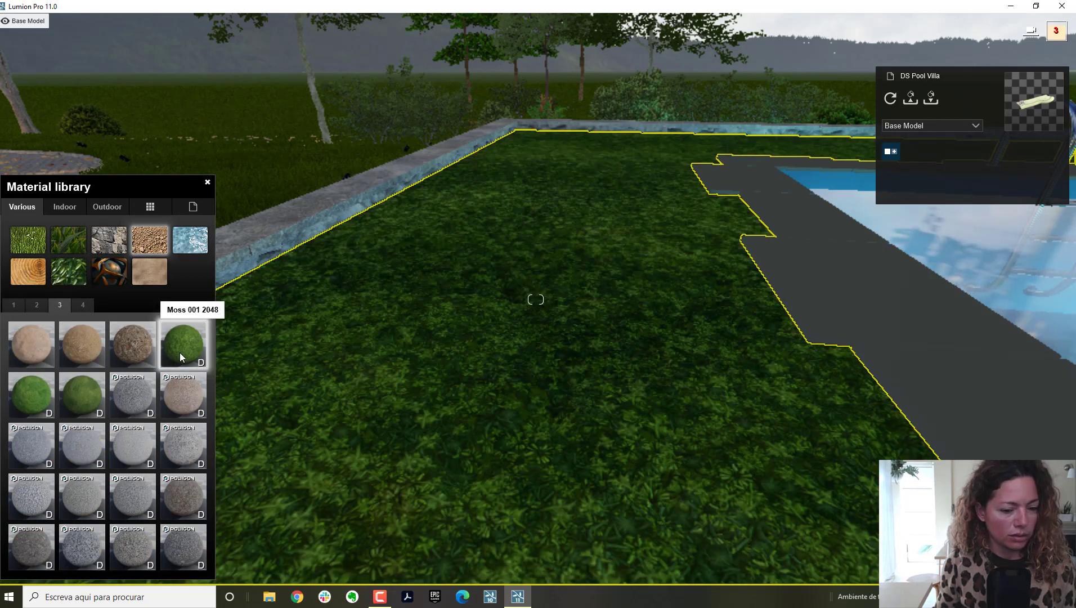
right_drag(403, 317, 395, 340)
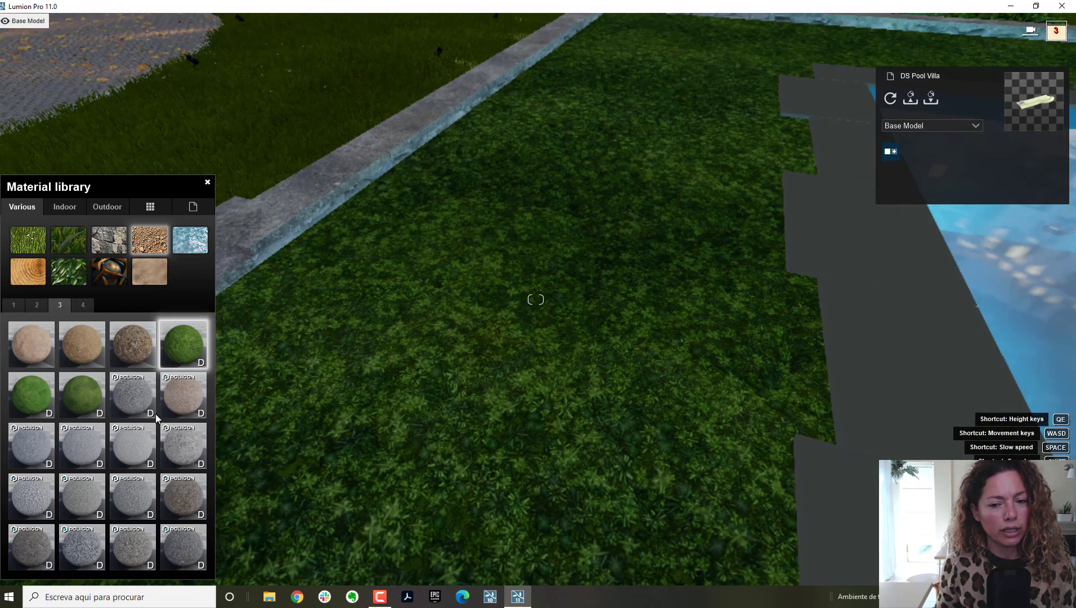
click(23, 401)
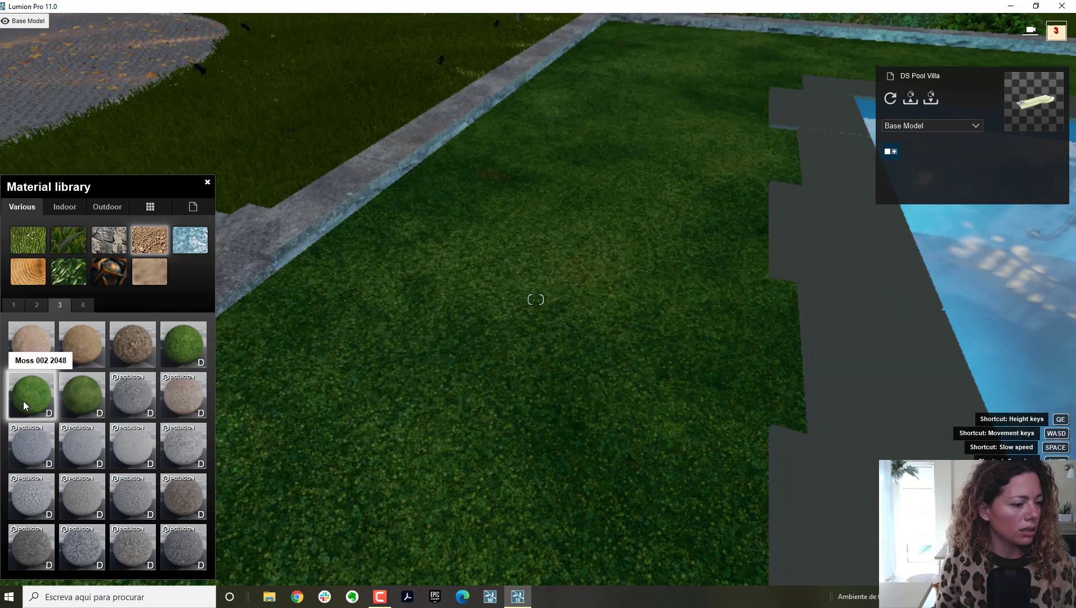
click(79, 387)
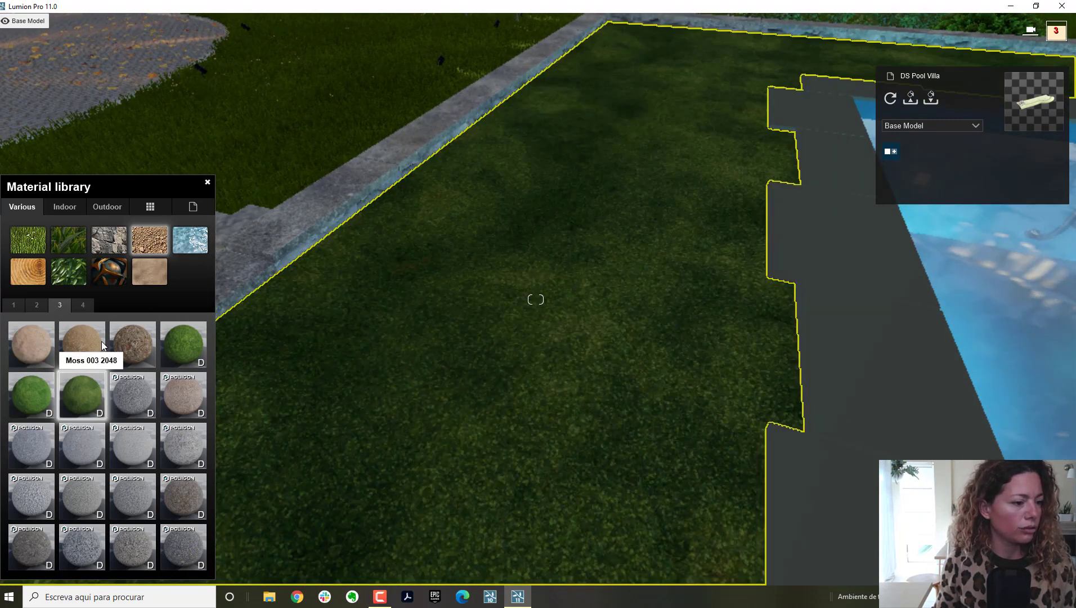
Browse the 2D grass and leaves materials and the last pages of outdoor brick materials
click(30, 235)
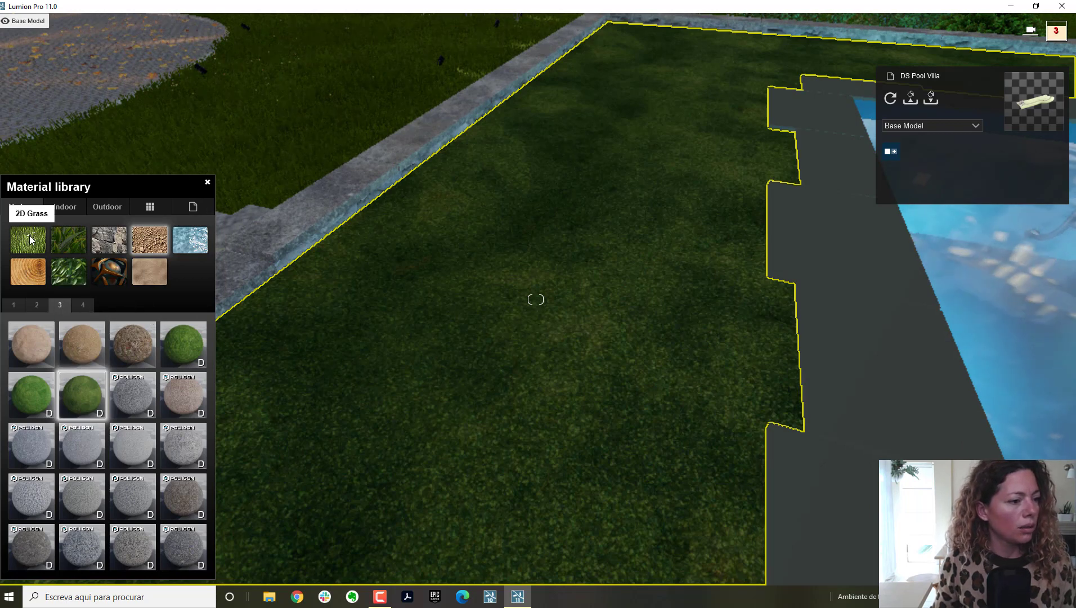
click(70, 278)
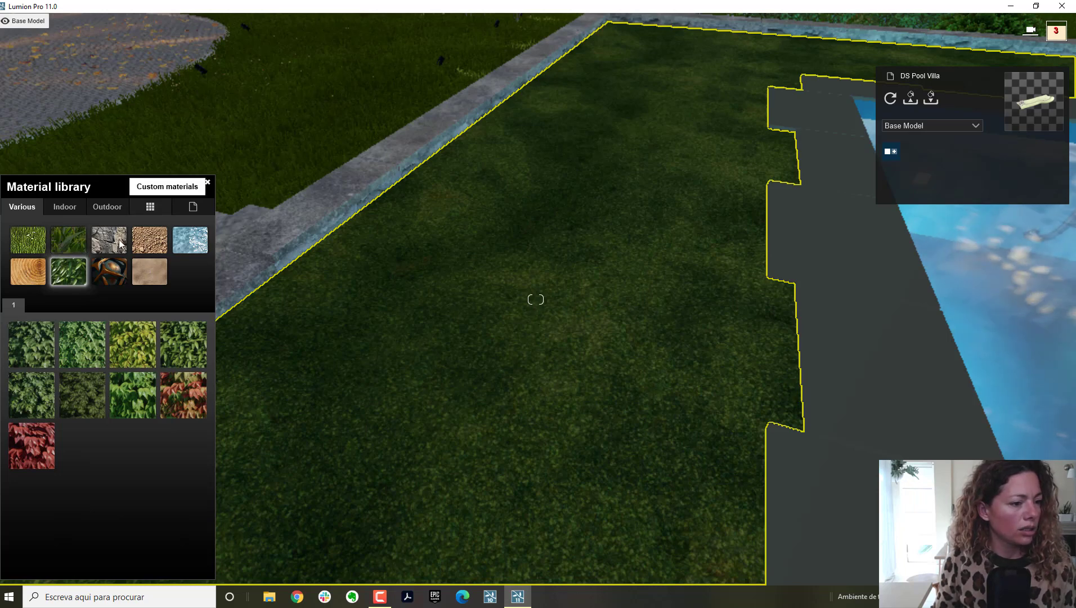
click(99, 206)
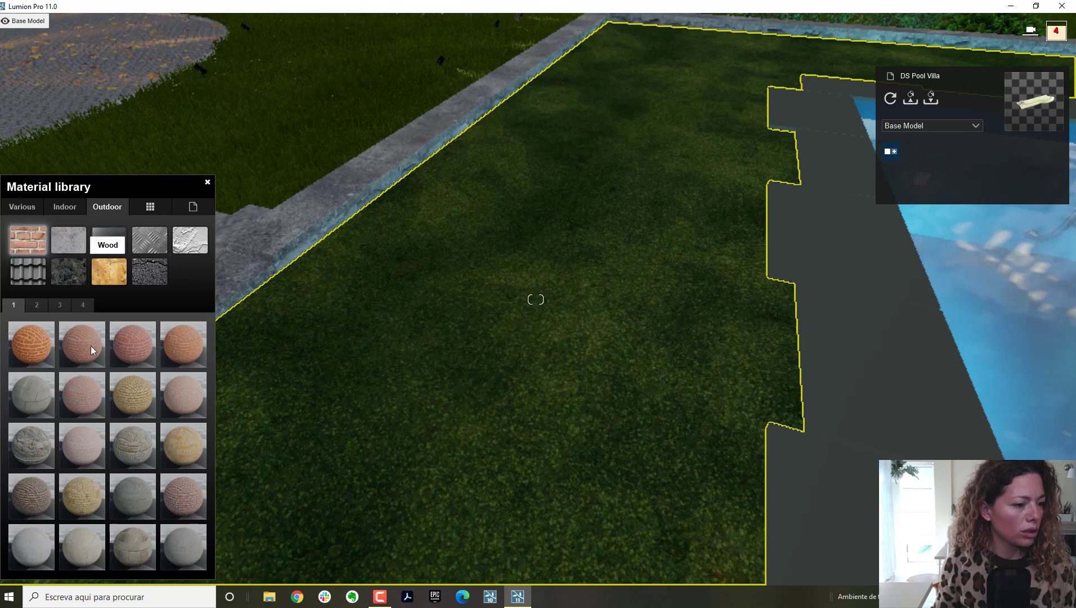
click(79, 304)
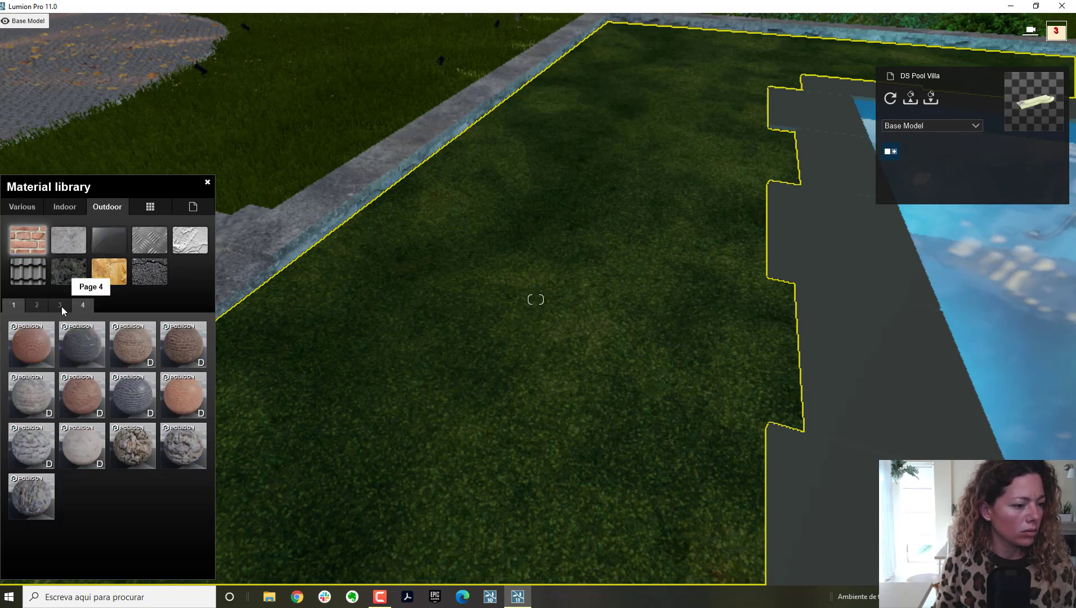
click(60, 304)
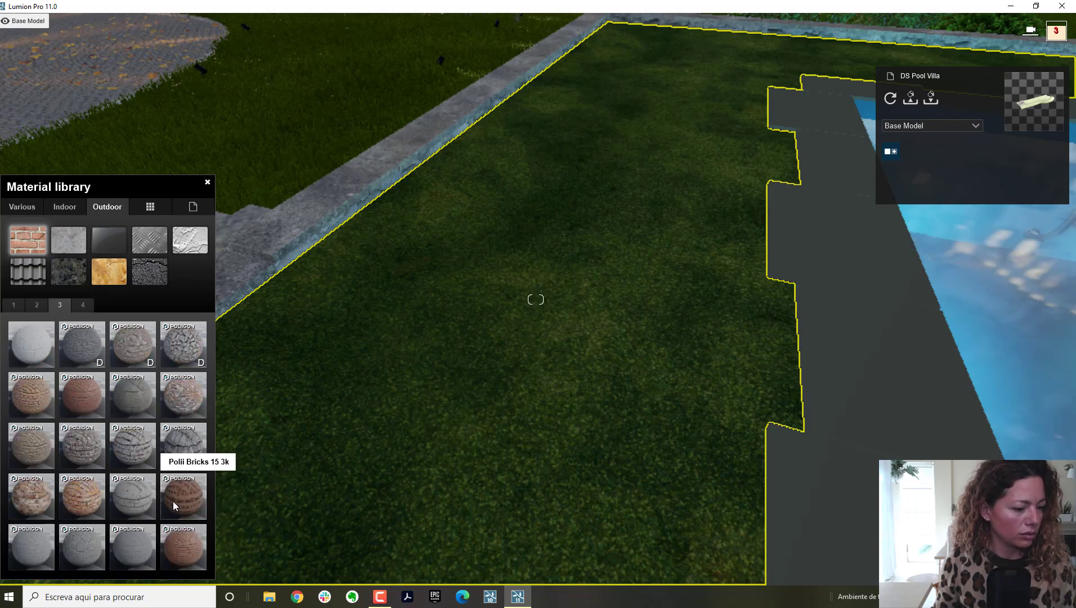
Close the Material library and discard the moss material change on the pool deck
click(207, 183)
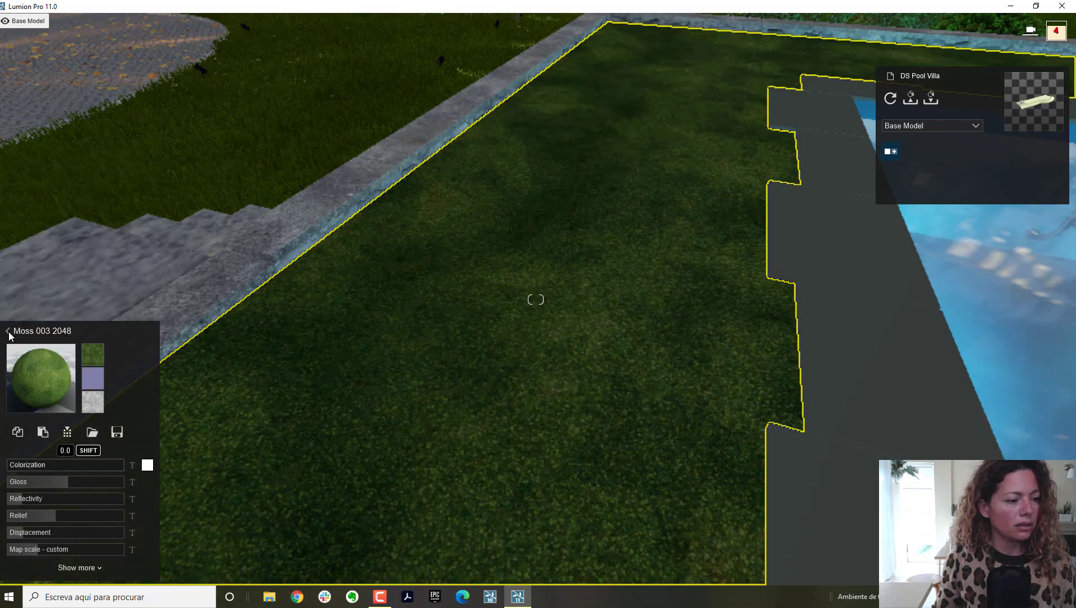
click(8, 333)
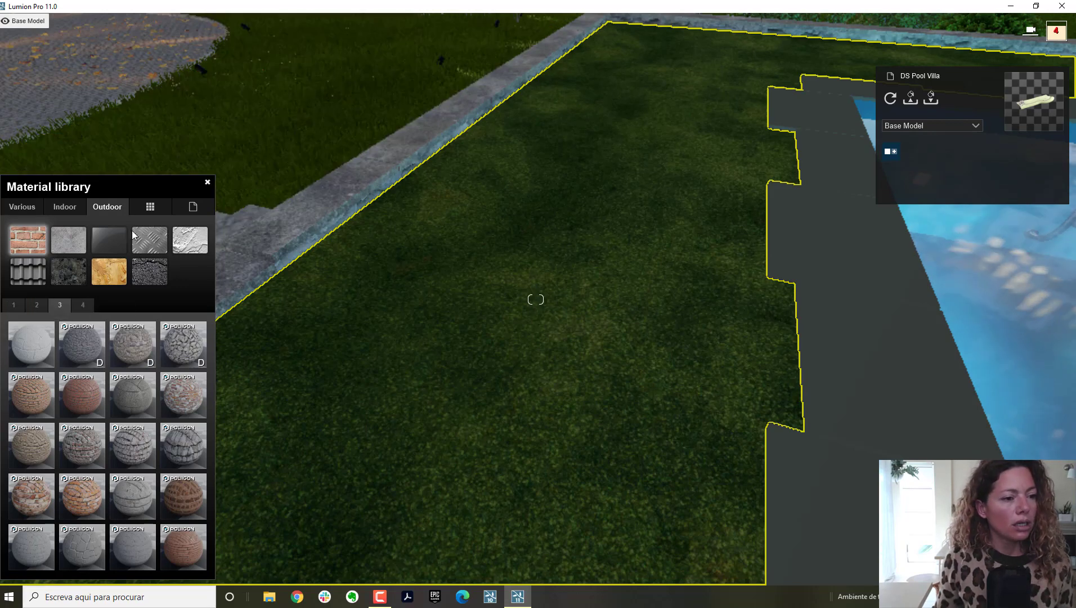
click(252, 259)
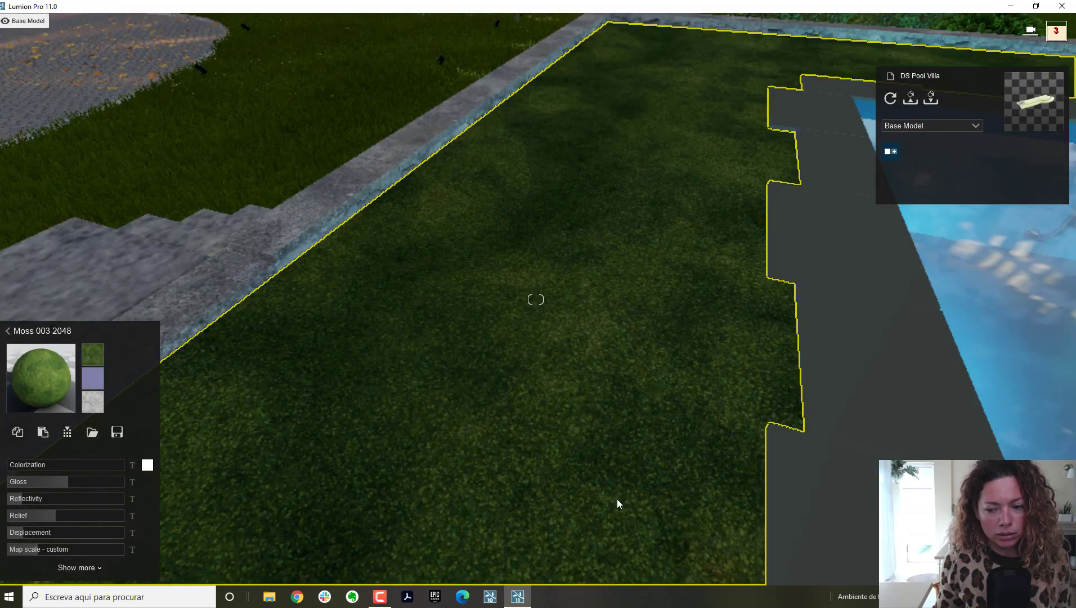
key(Escape)
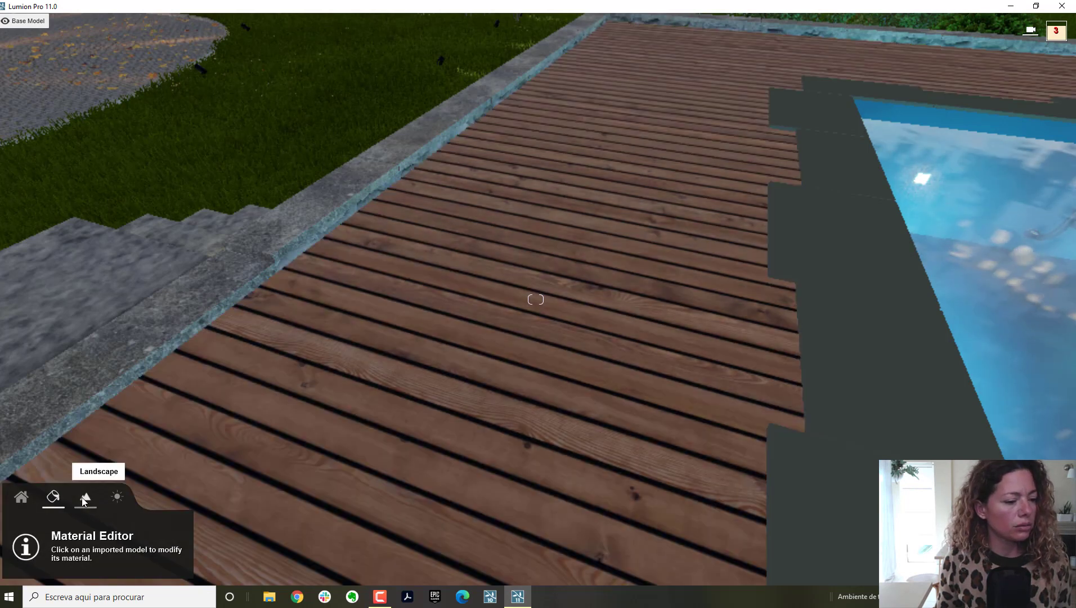
Look through the landscape tools, including grass, height and ocean, and open the weather settings
click(84, 499)
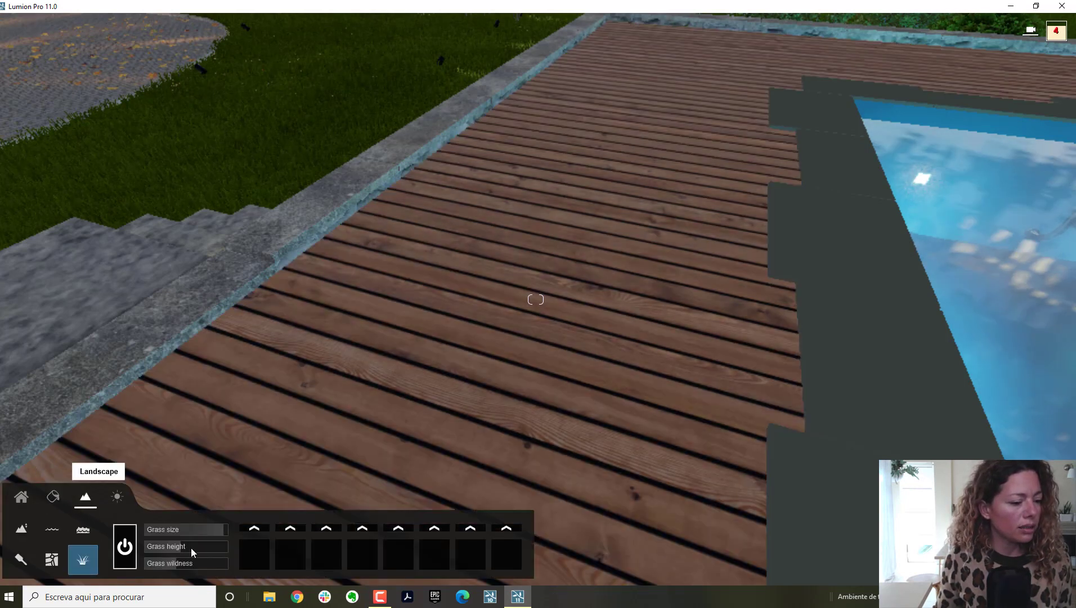
click(79, 532)
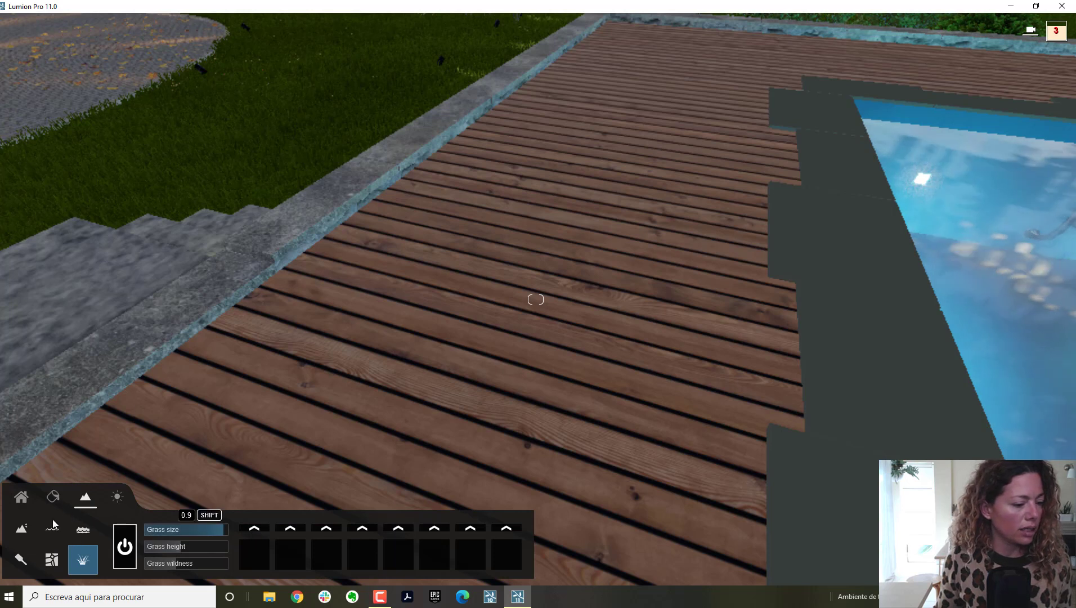
click(20, 560)
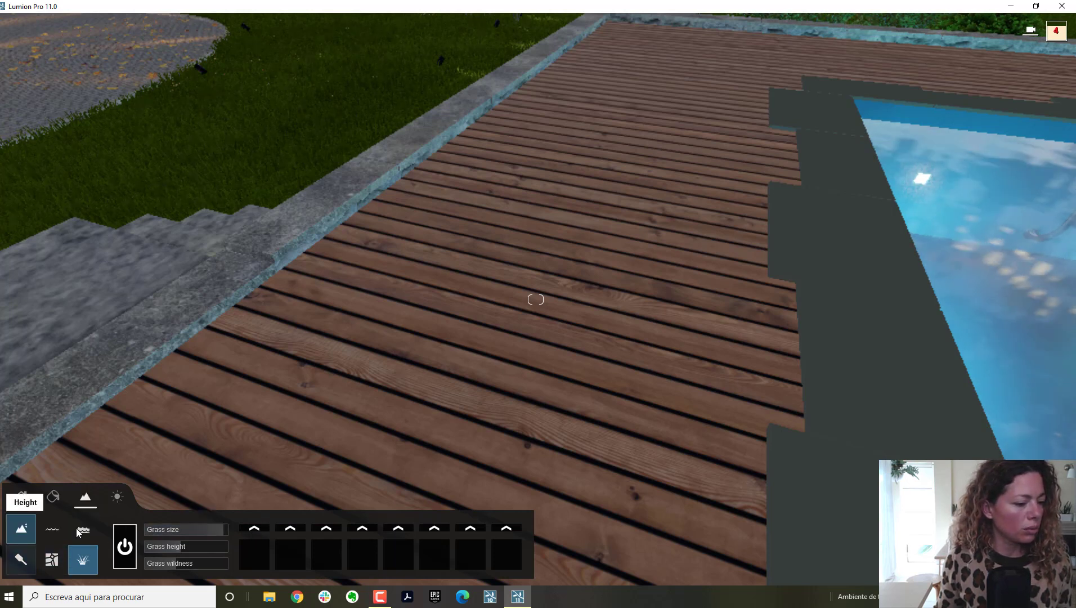
click(93, 531)
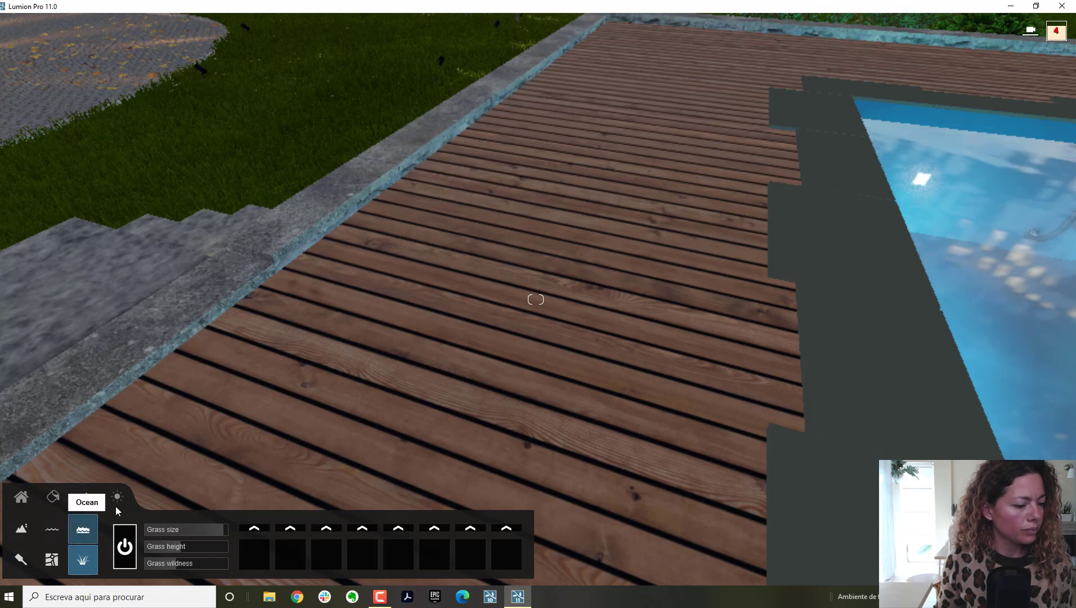
click(116, 497)
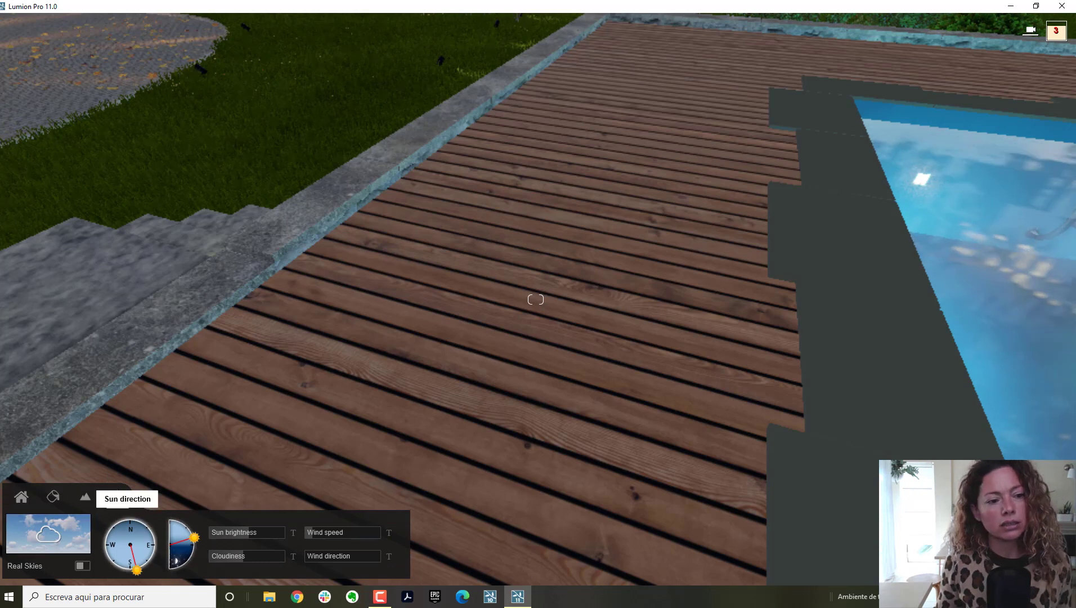
Inspect the pool area from several viewpoints, from the deck and brick wall round to the house across the pool
mouse_move(169, 393)
right_down()
mouse_move(247, 382)
mouse_move(162, 393)
right_up()
key(s)
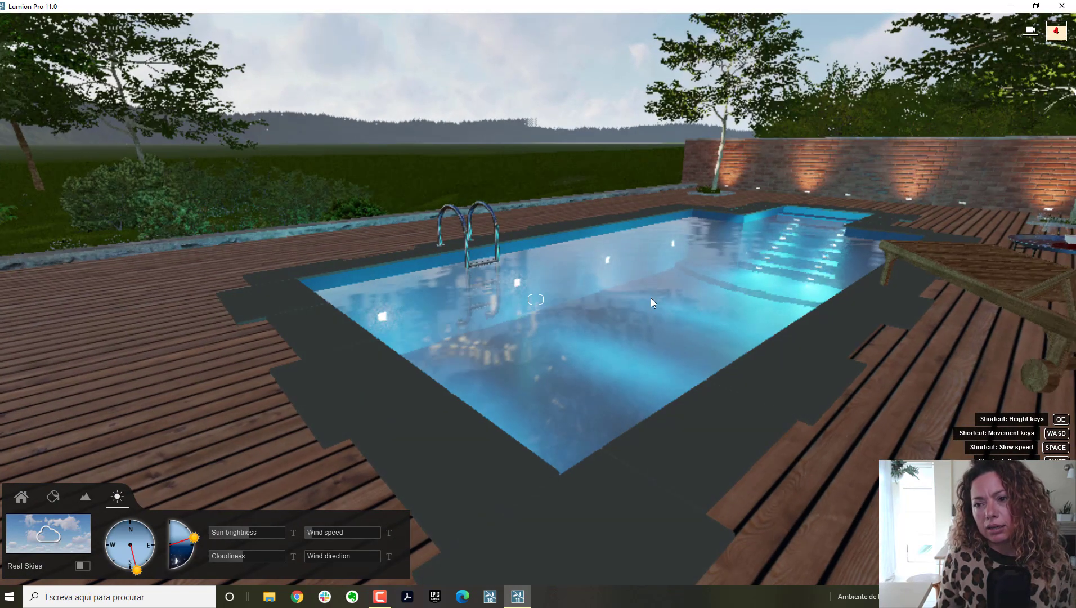
key(w)
mouse_move(651, 303)
right_down()
mouse_move(740, 306)
mouse_move(647, 307)
right_up()
key(s)
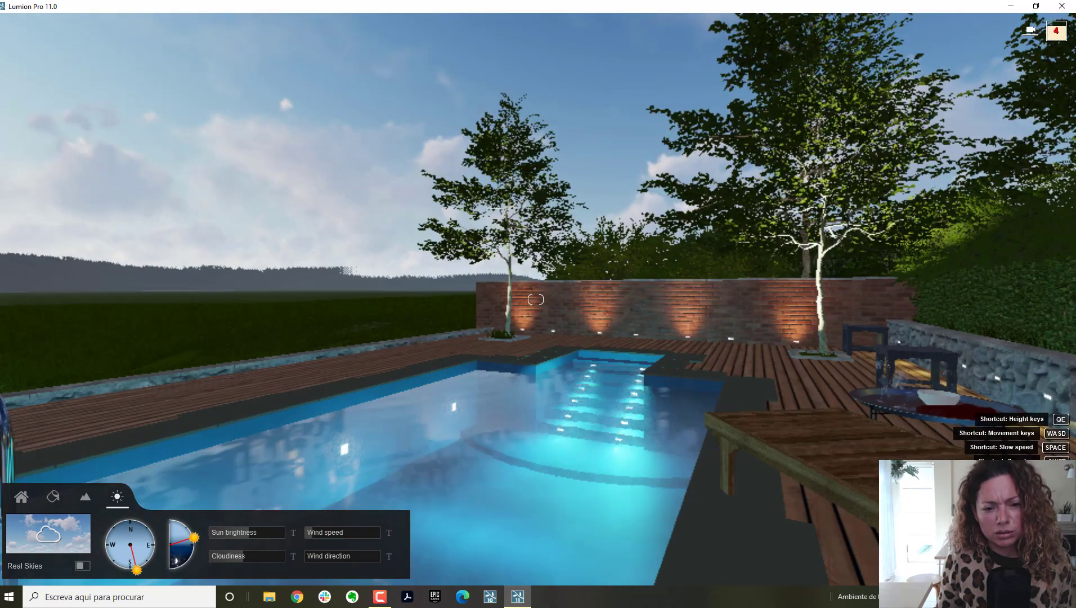
key(w)
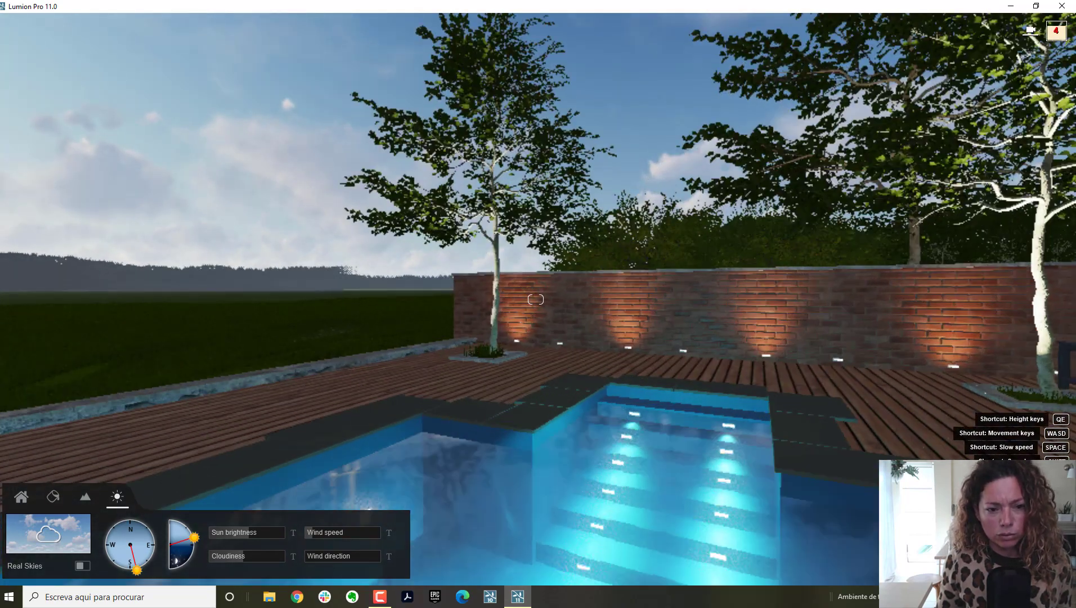
right_drag(647, 307, 931, 310)
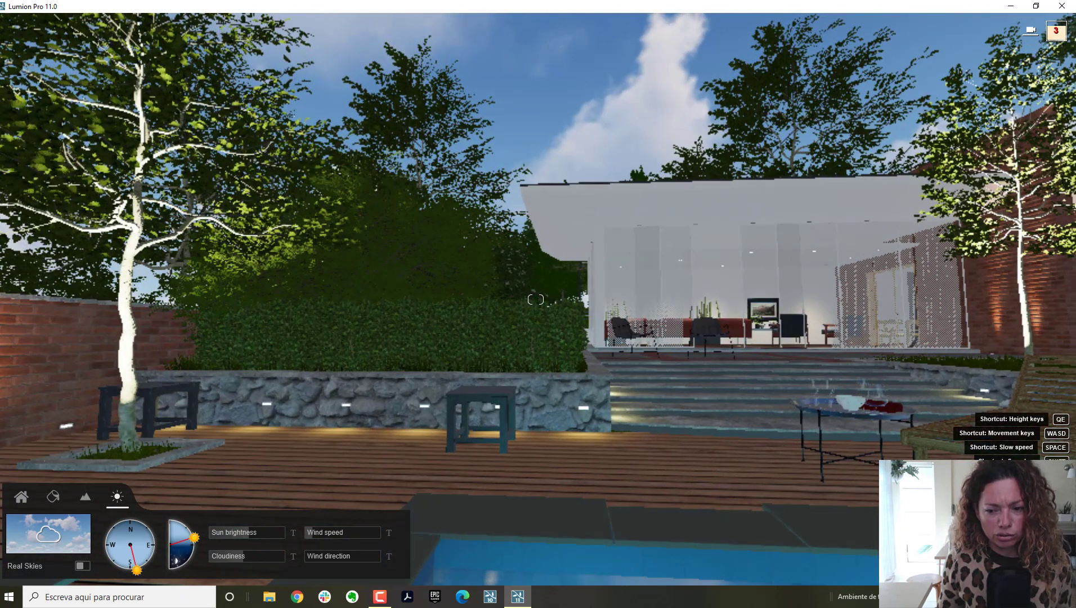
key(w)
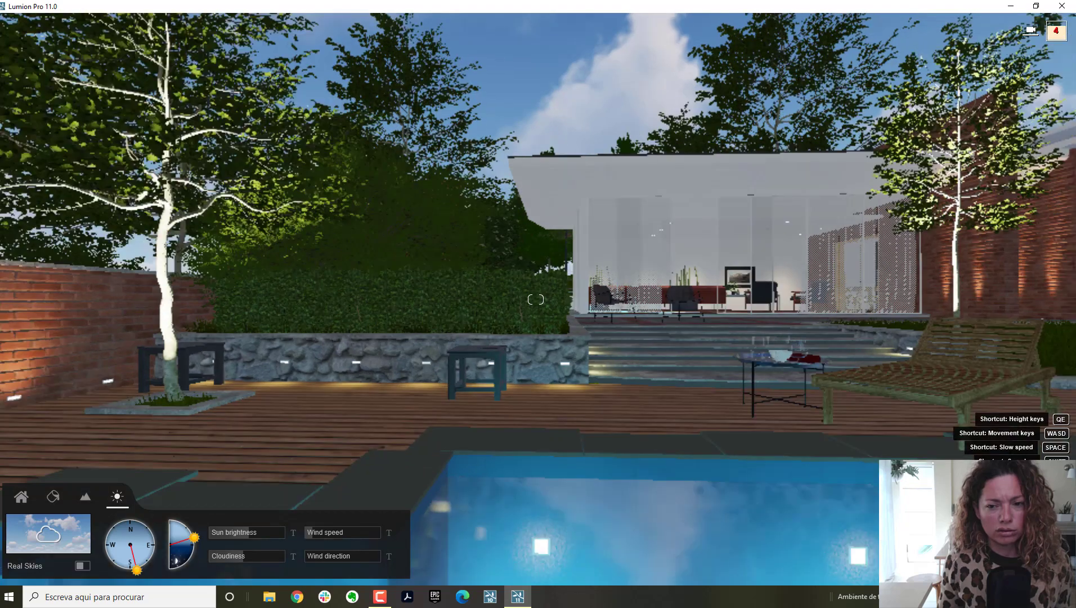
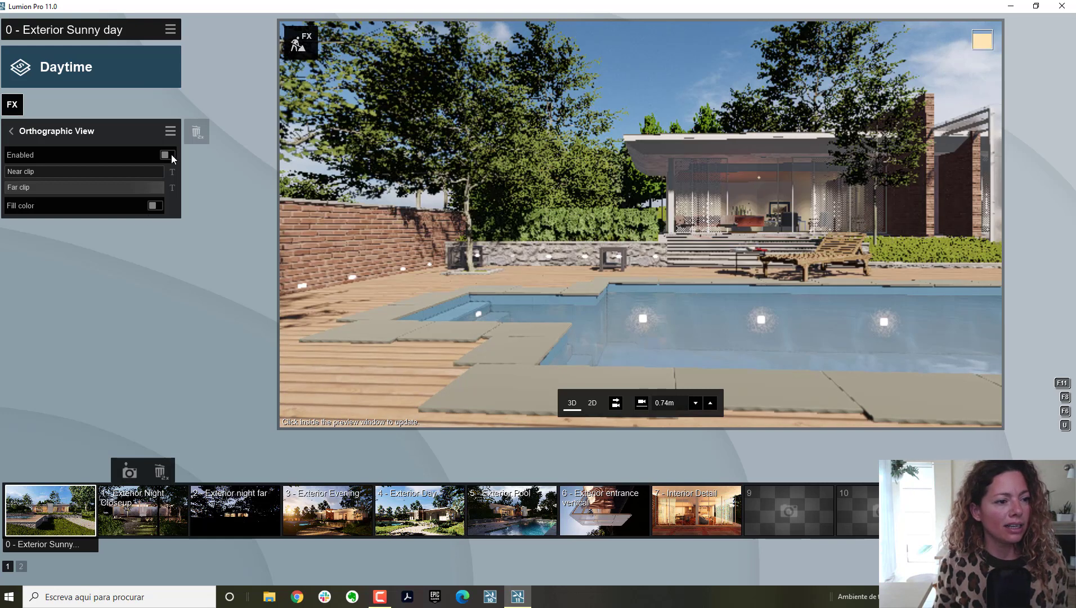
Enable the Orthographic View effect on the Exterior Sunny day photo, comparing the 3D and 2D views and ending in 2D
click(167, 155)
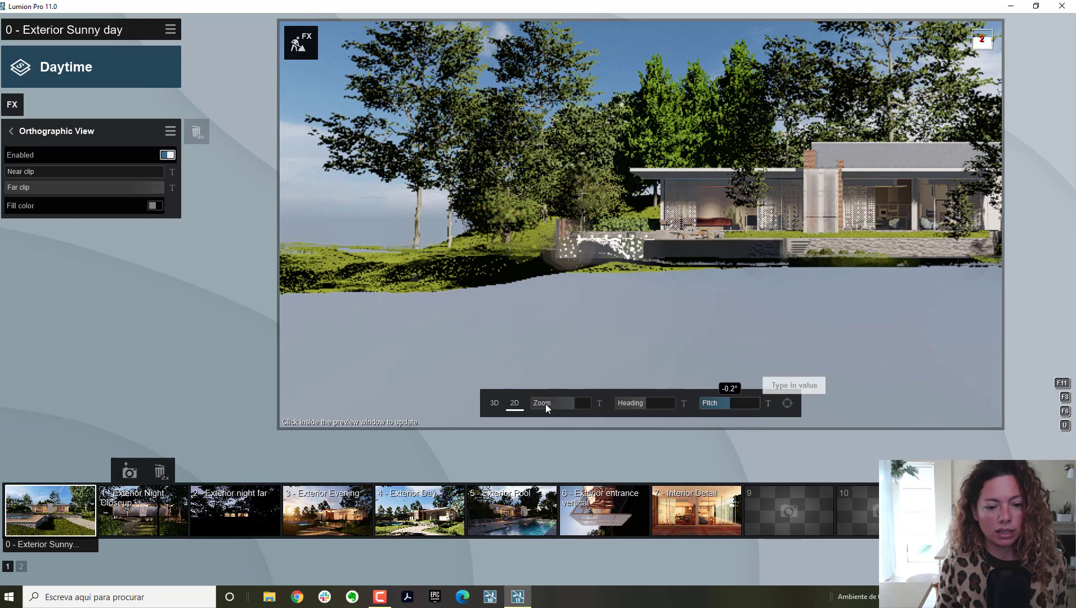
click(493, 403)
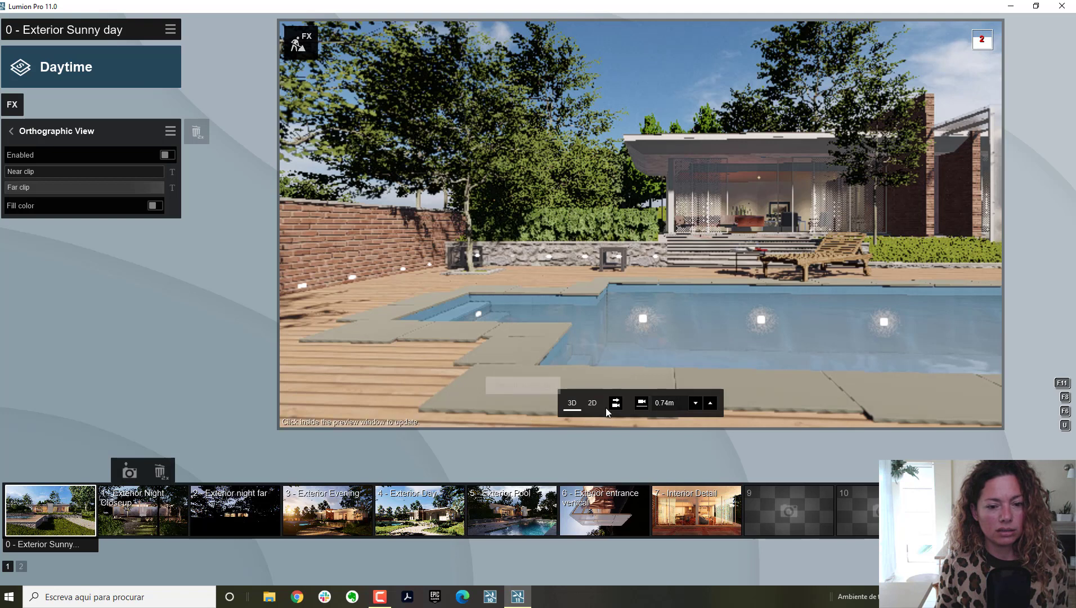
click(593, 403)
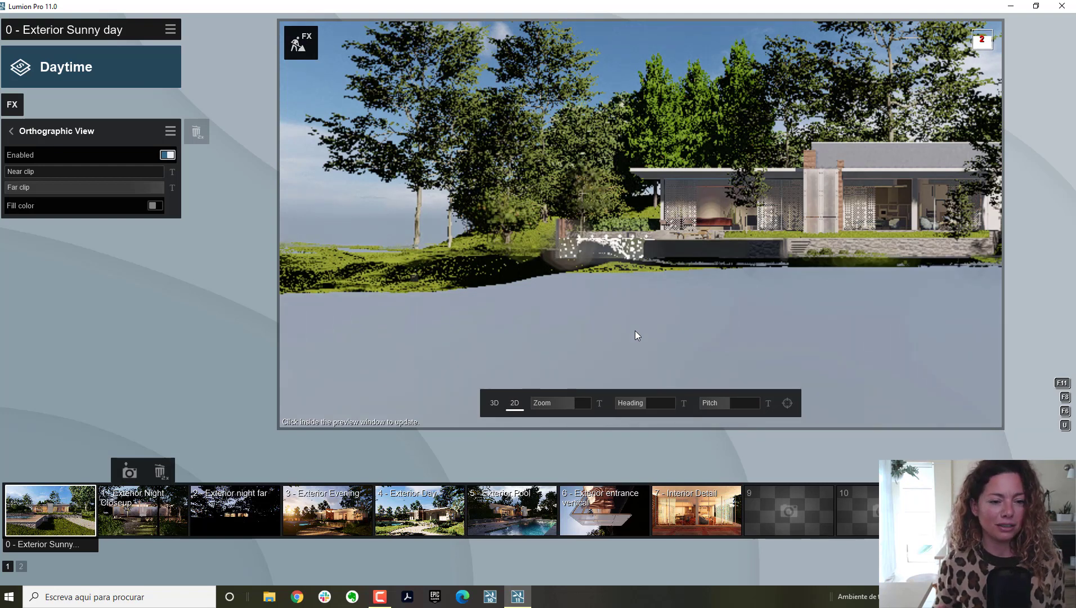
Turn on the white fill color of the Orthographic View effect for the Exterior Sunny day photo
click(154, 206)
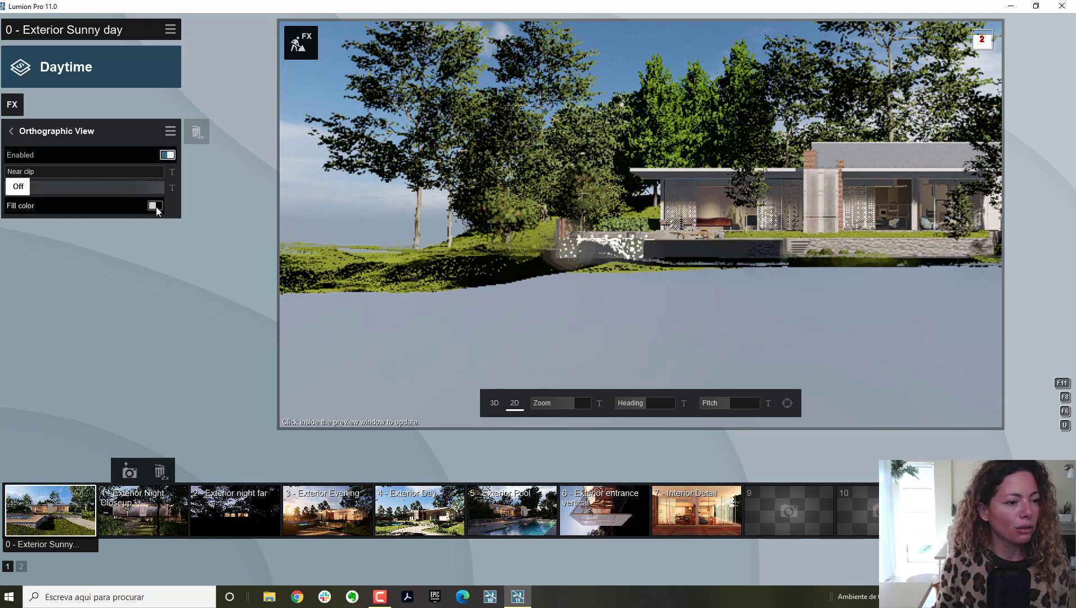
click(154, 206)
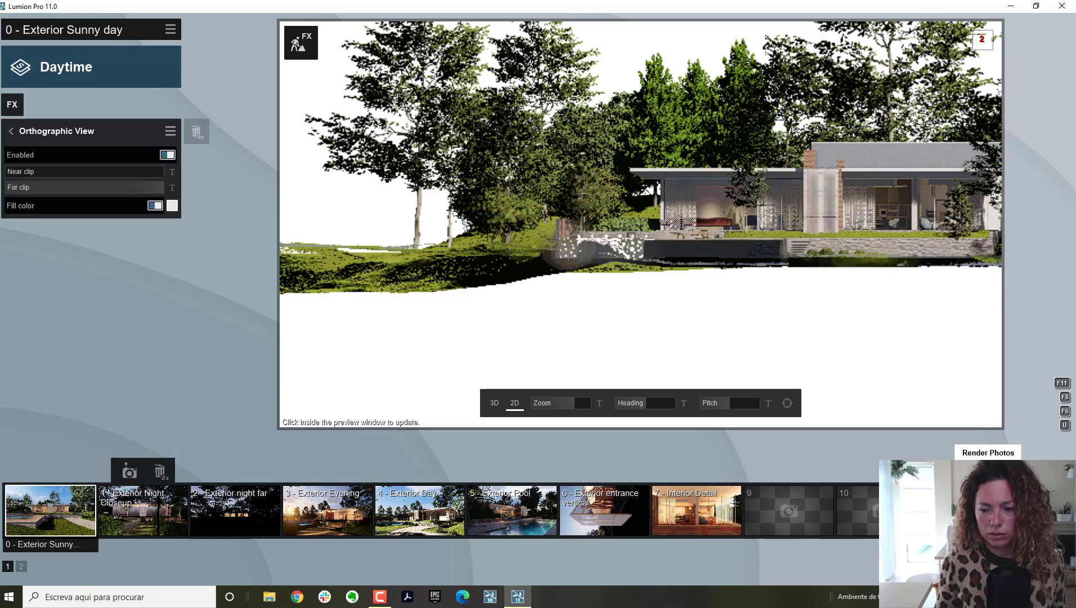
Review the photo render options for the current shot and the photo set, and leave without rendering
click(984, 467)
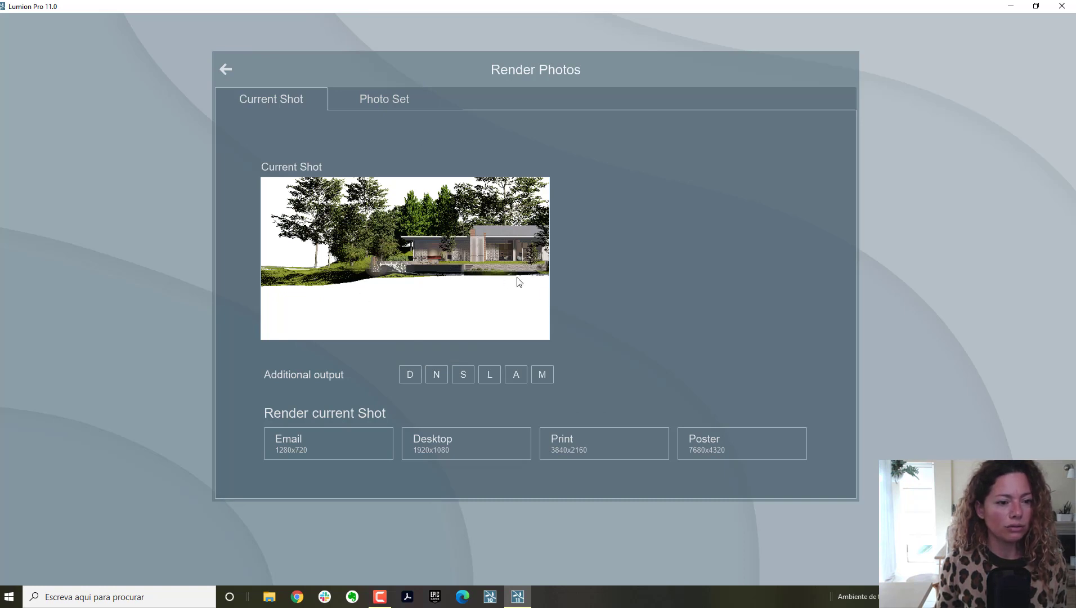
click(385, 99)
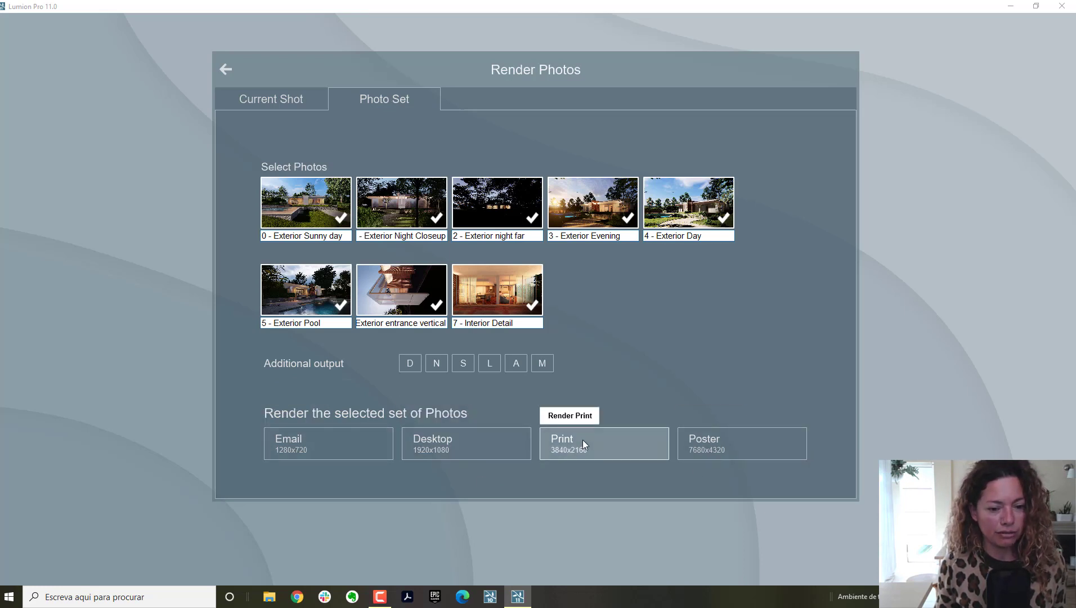
click(285, 97)
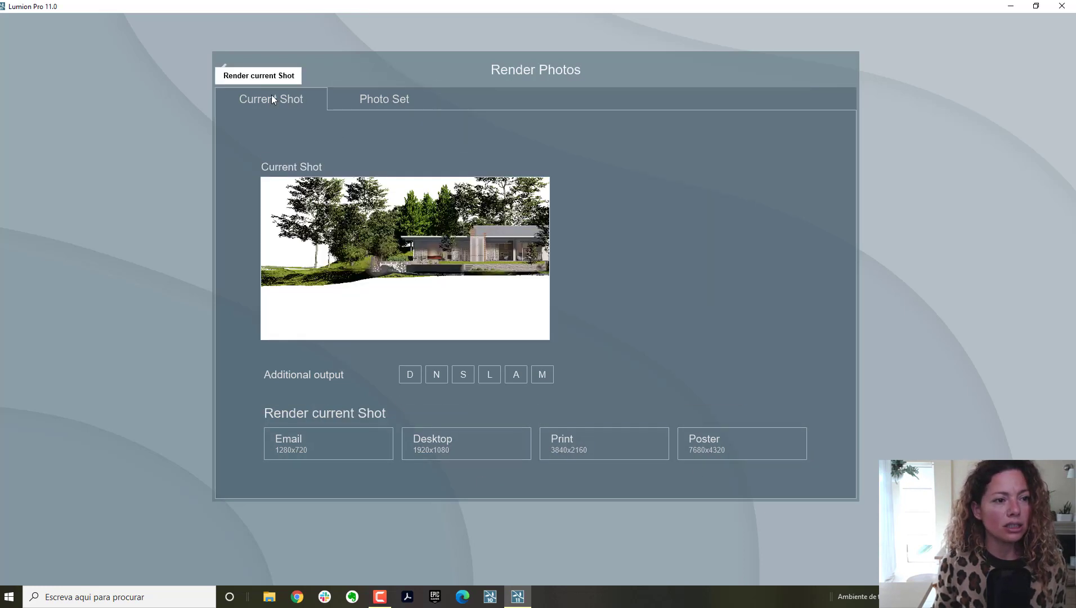
click(225, 68)
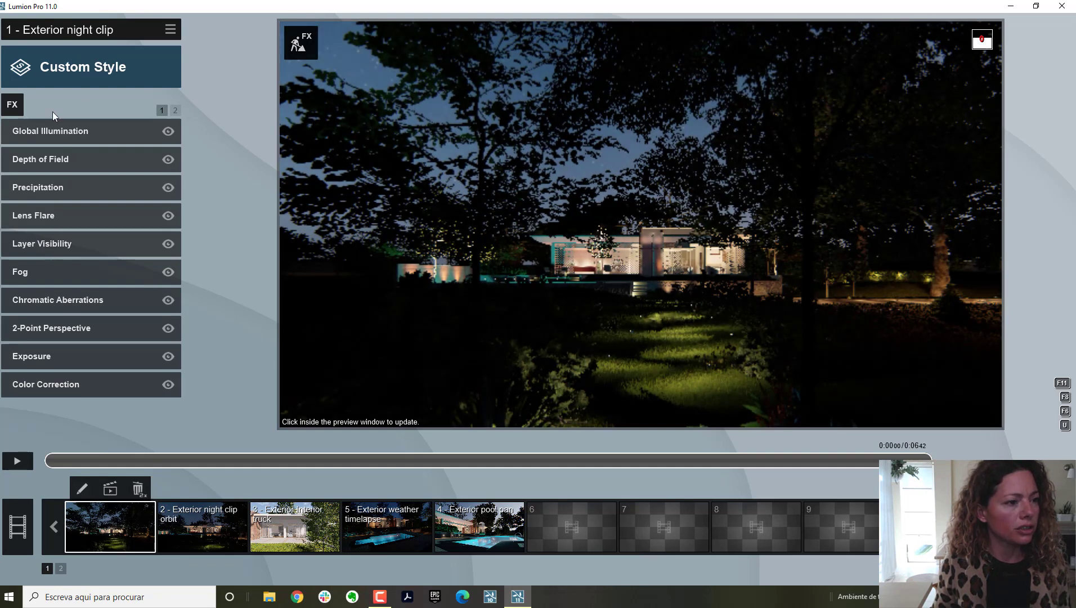
Open the Exterior night clip of the movie for editing
click(81, 490)
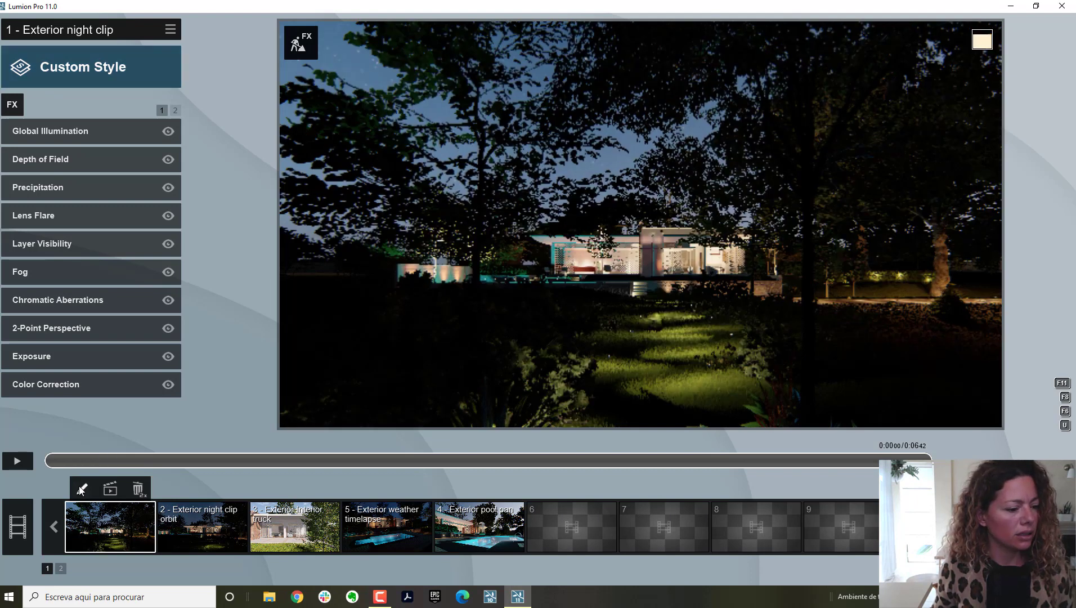